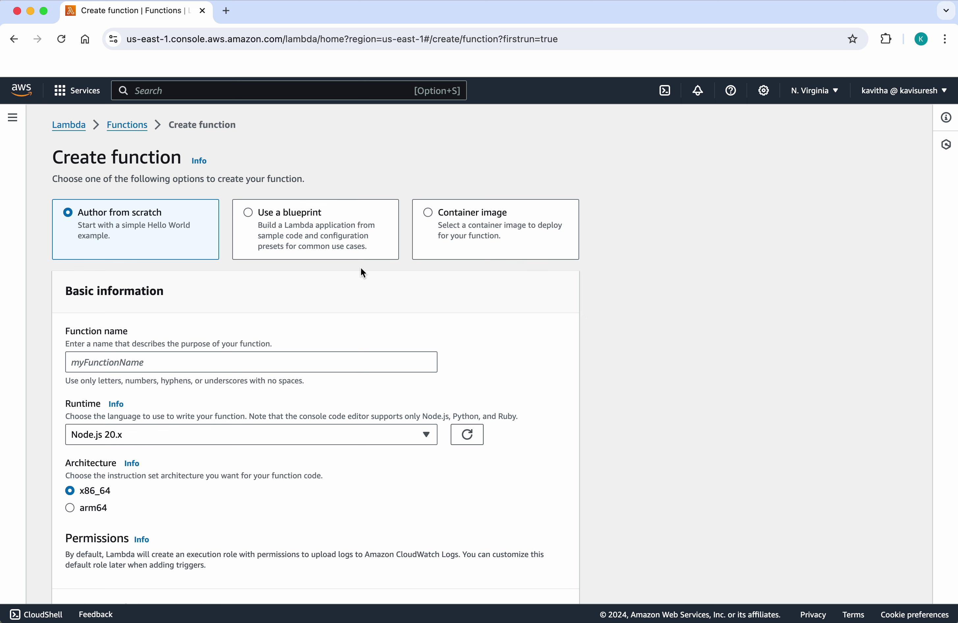
Step: Name the new Lambda function helloFunction and keep Node.js 20.x as its runtime
left_click(250, 365)
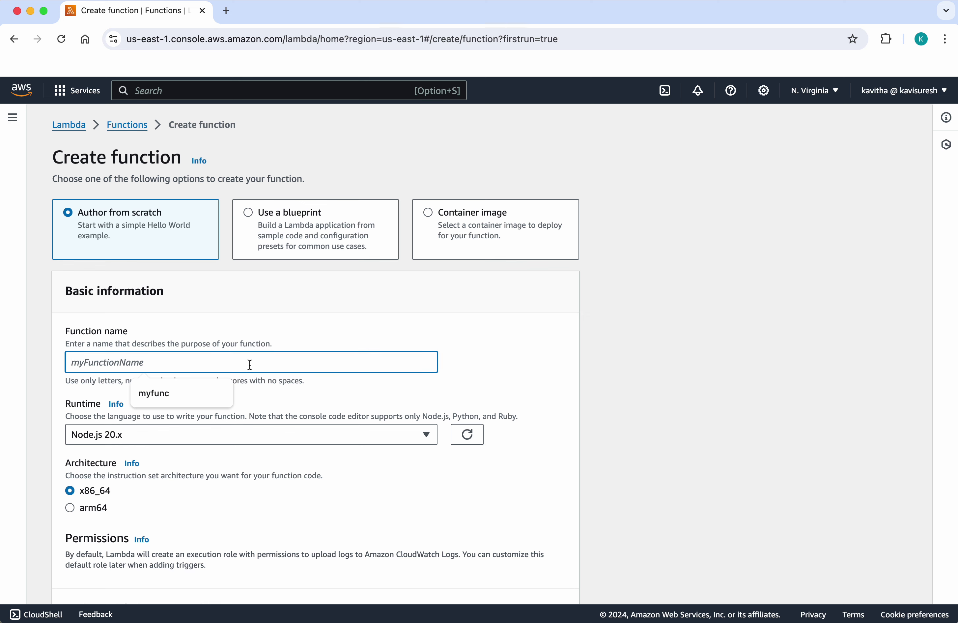
type("helloFunction")
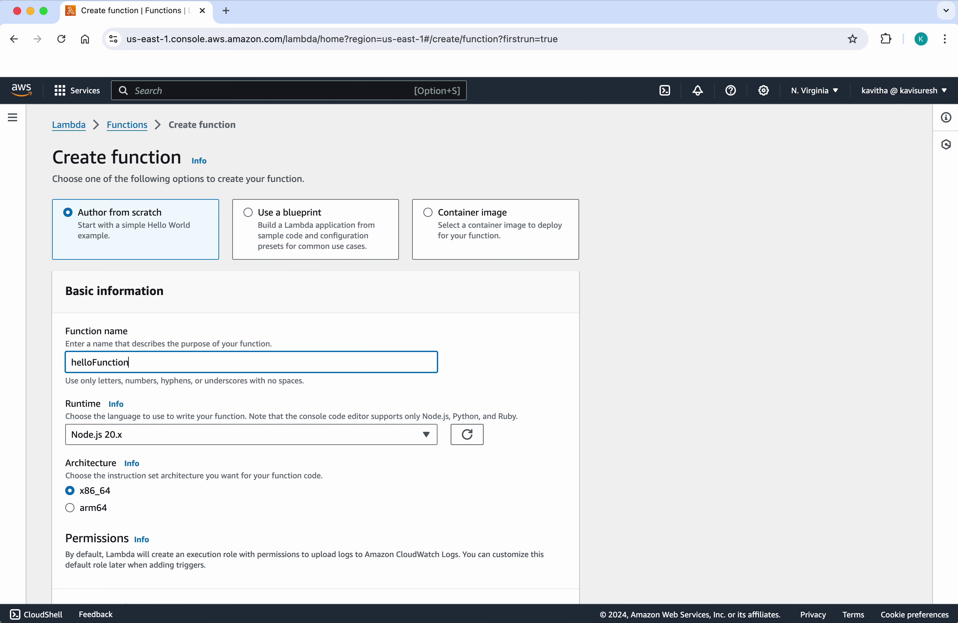
left_click(412, 441)
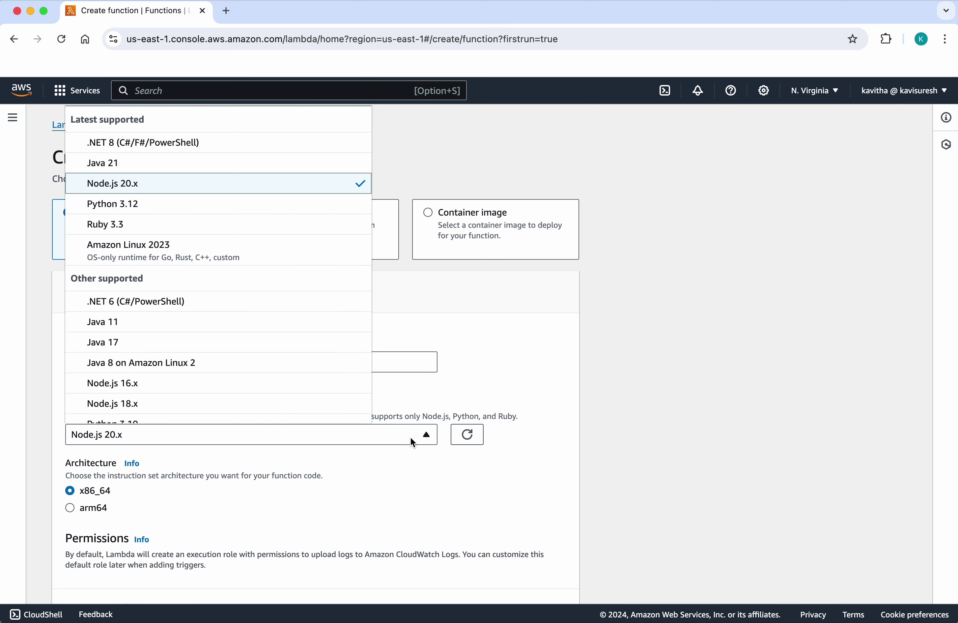
left_click(410, 437)
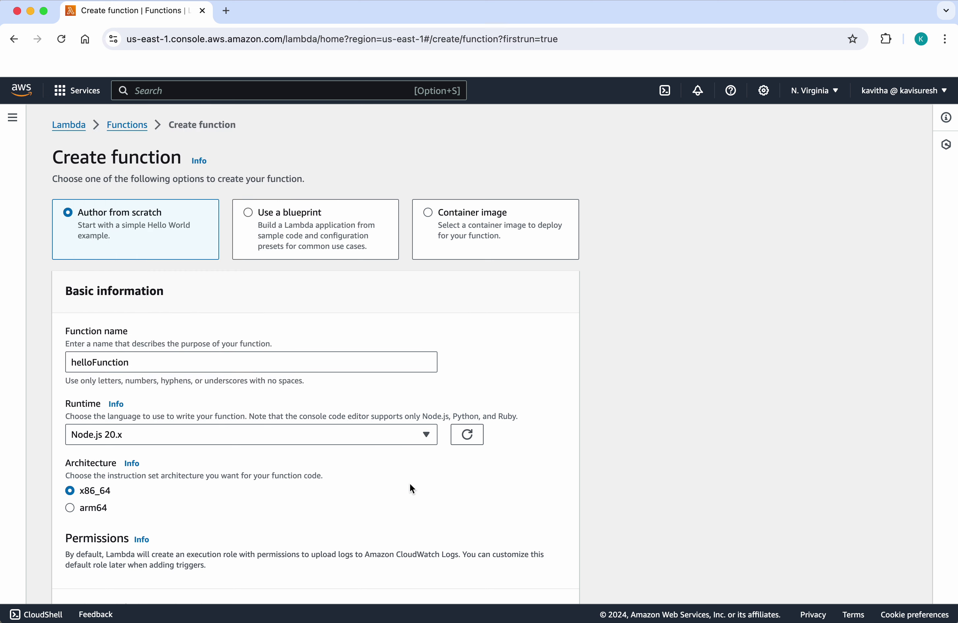
Step: Create the function with the default execution role option that creates a new role with basic Lambda permissions
scroll(412, 488, "down", 3)
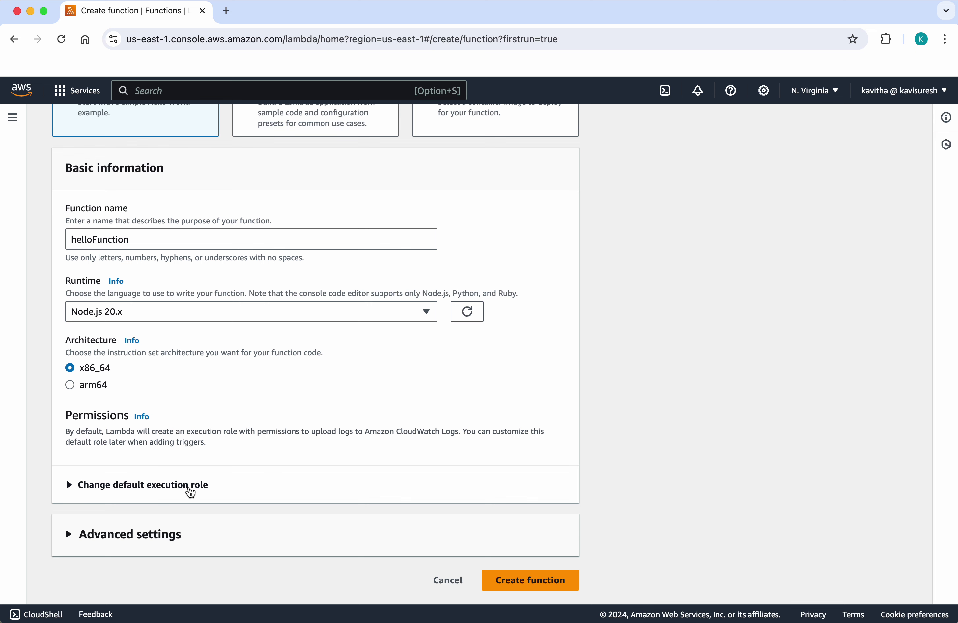
left_click(189, 486)
scroll(282, 494, "down", 5)
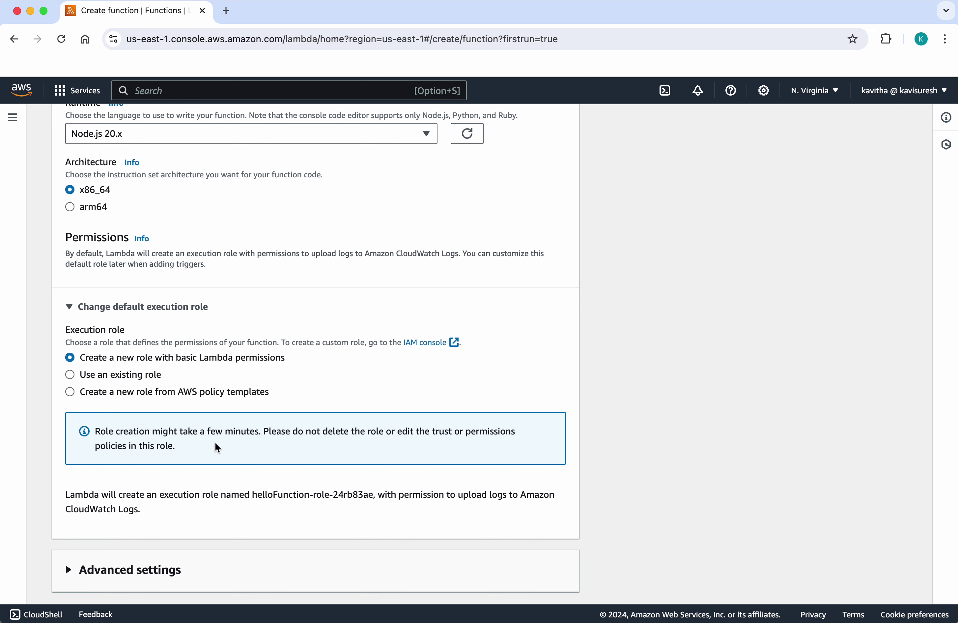
scroll(217, 447, "down", 2)
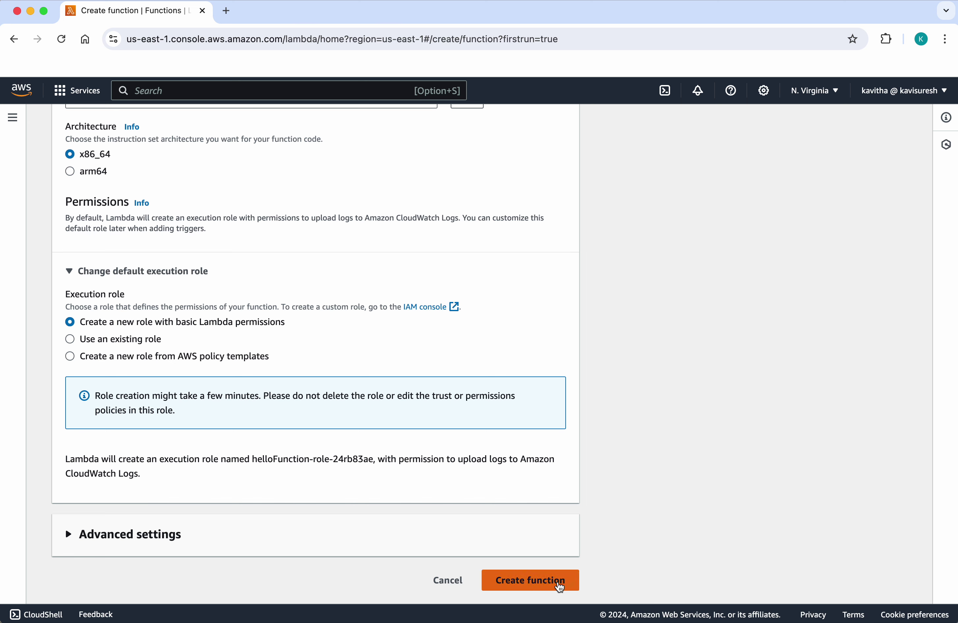
left_click(549, 590)
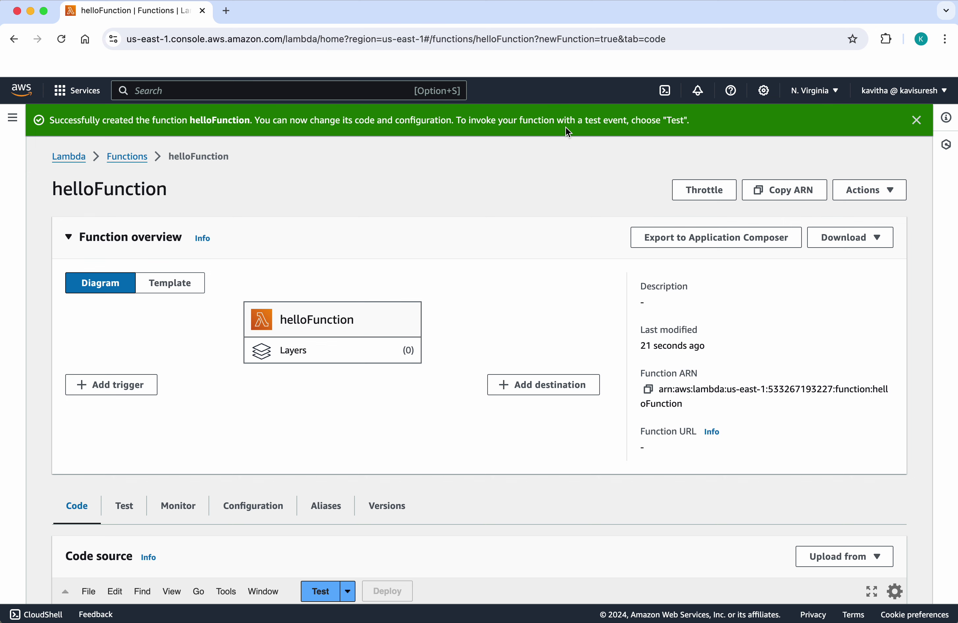
left_click(917, 121)
Step: Invoke helloFunction with a new private test event named Test based on the hello-world template, and view the execution results
scroll(545, 465, "down", 4)
scroll(546, 465, "down", 1)
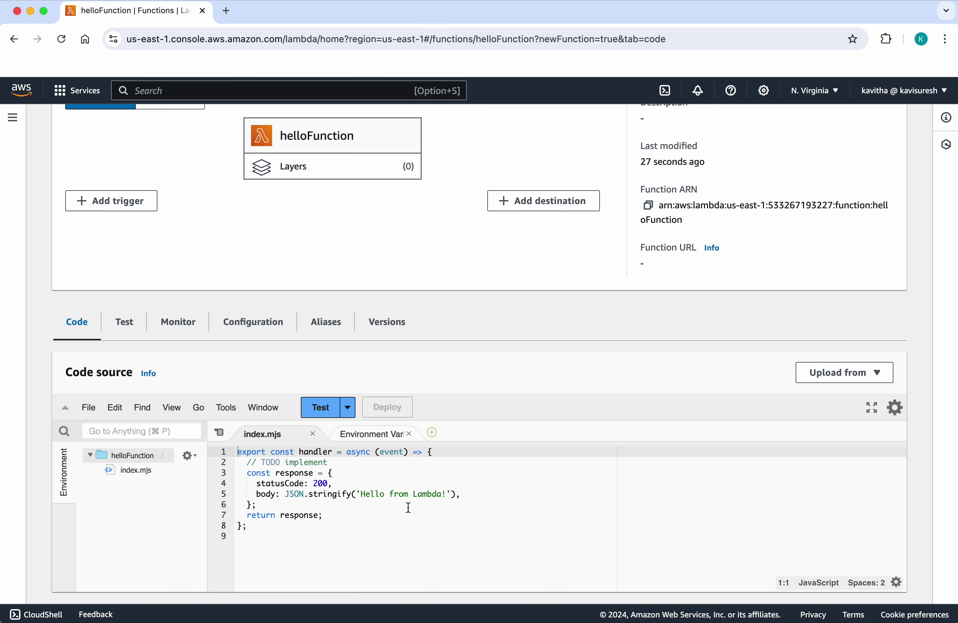
left_click(321, 408)
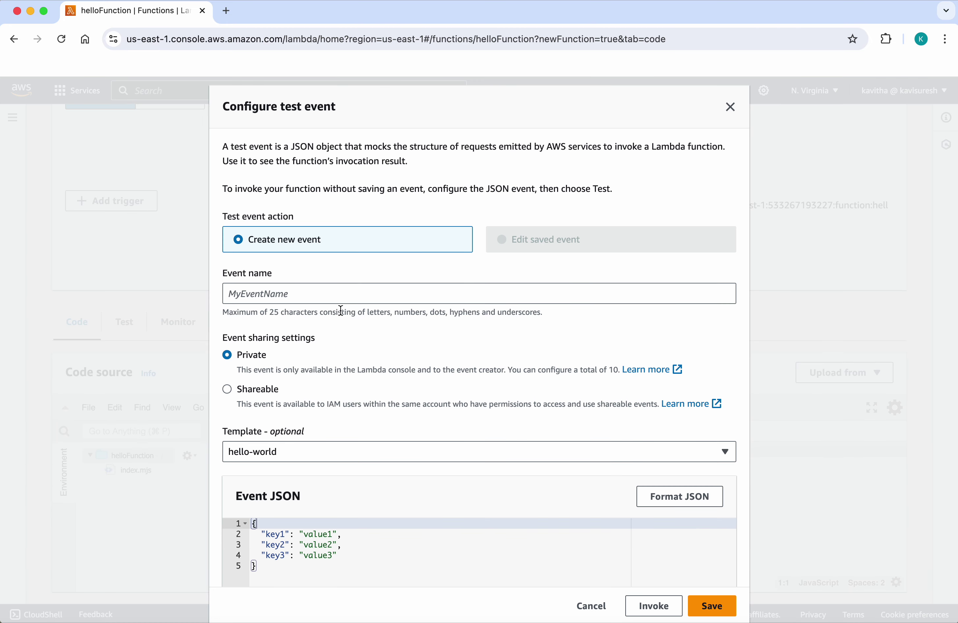
left_click(337, 296)
type("Test")
scroll(544, 444, "down", 2)
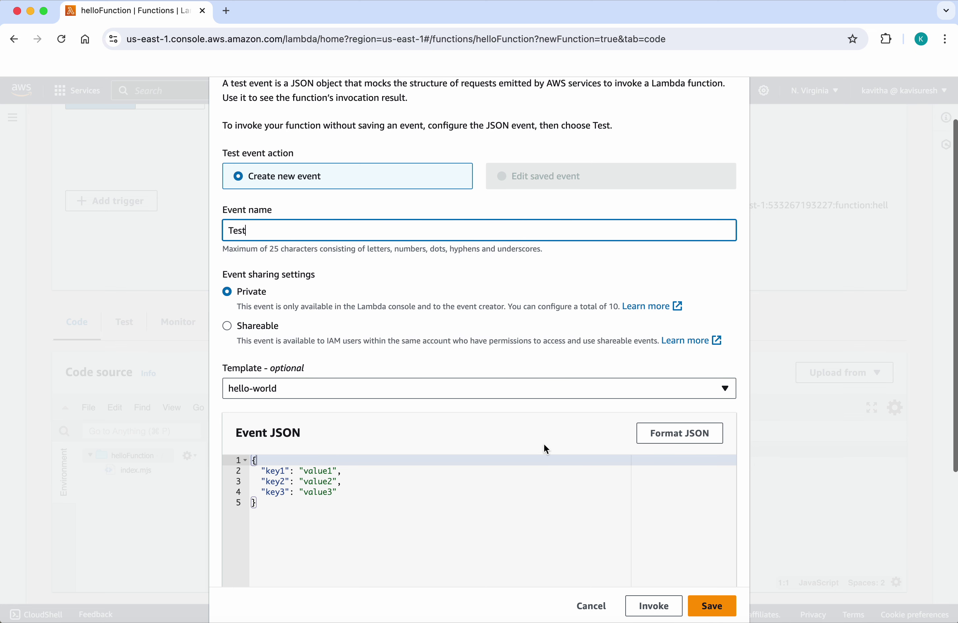
scroll(544, 443, "down", 5)
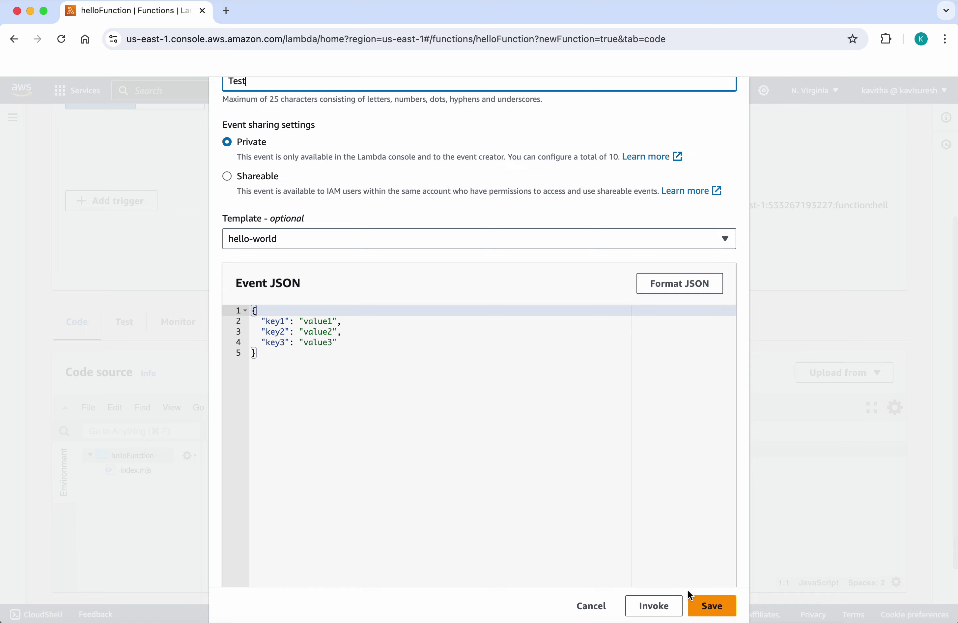
left_click(662, 609)
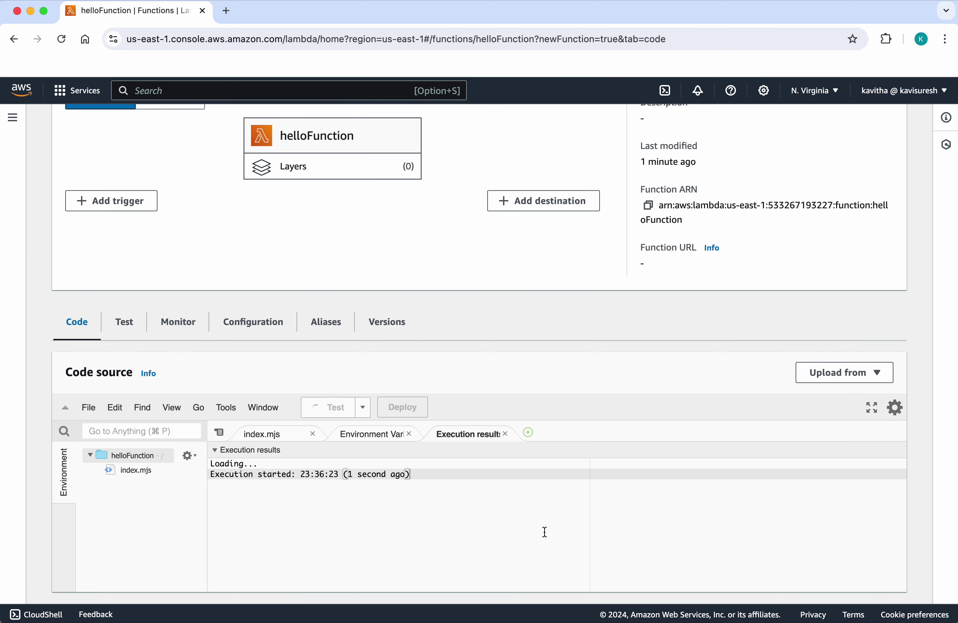
scroll(537, 523, "down", 1)
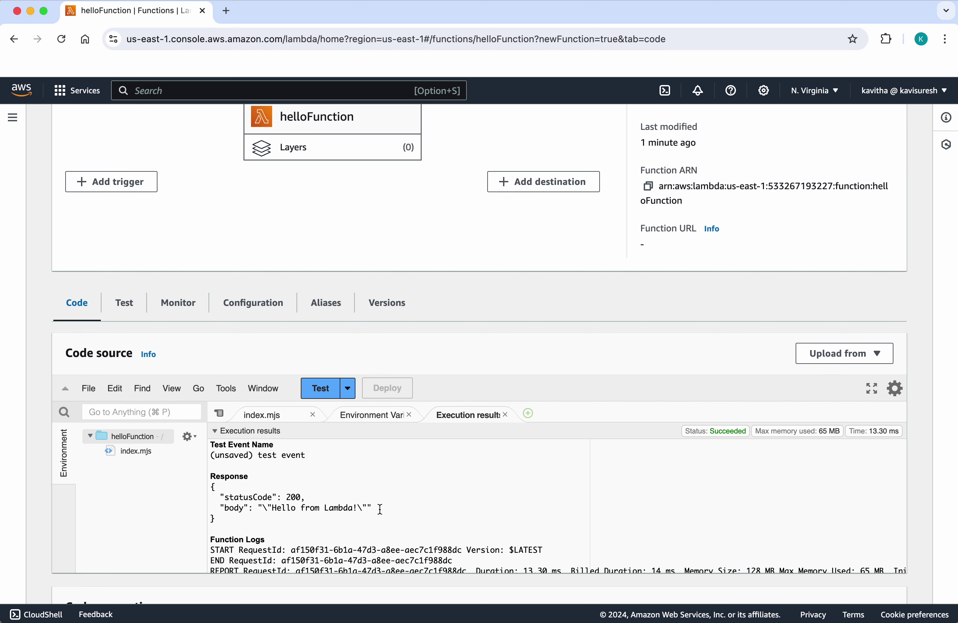
Step: Search the console services for API Gateway and open it
scroll(464, 505, "up", 3)
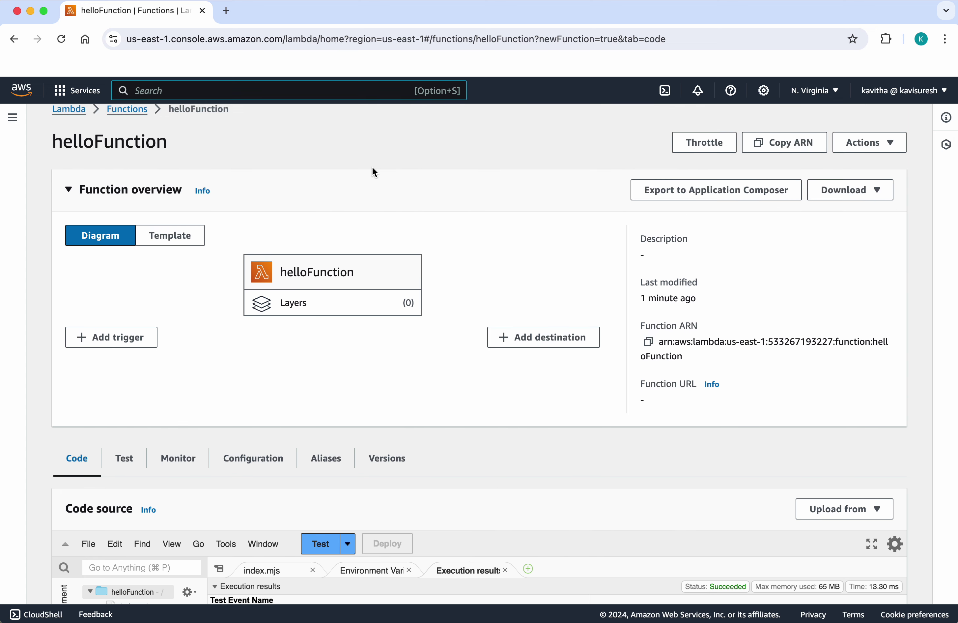
left_click(261, 94)
type("APIg")
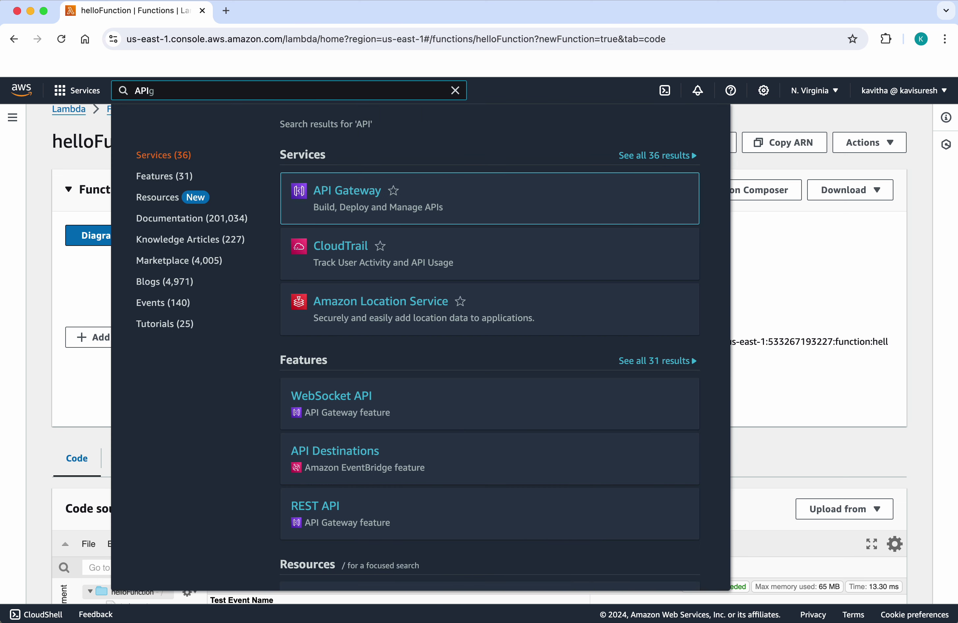
left_click(372, 194)
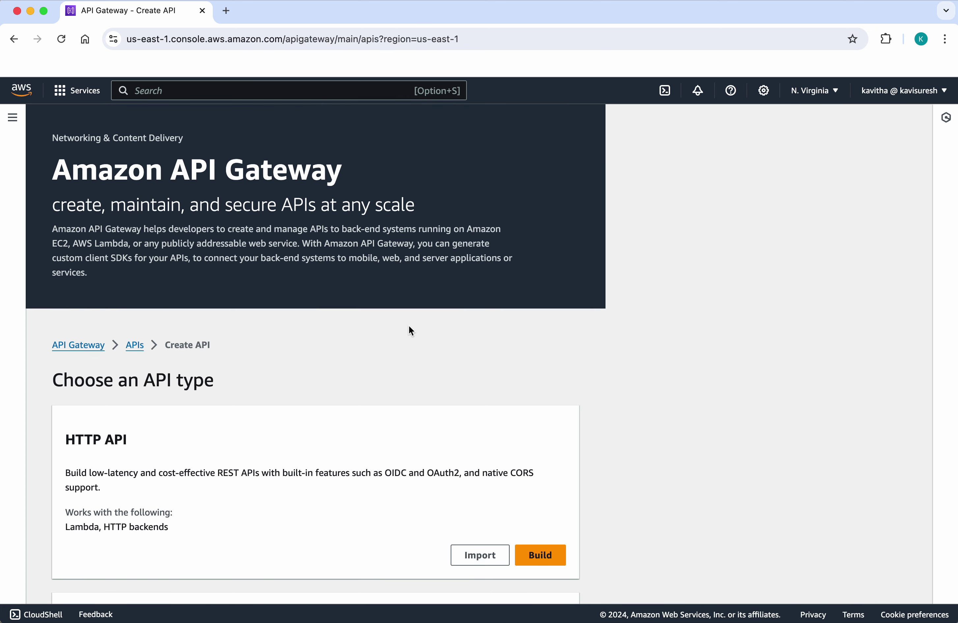
Step: Review the available API types and start building a public REST API
scroll(409, 326, "down", 5)
scroll(409, 327, "down", 4)
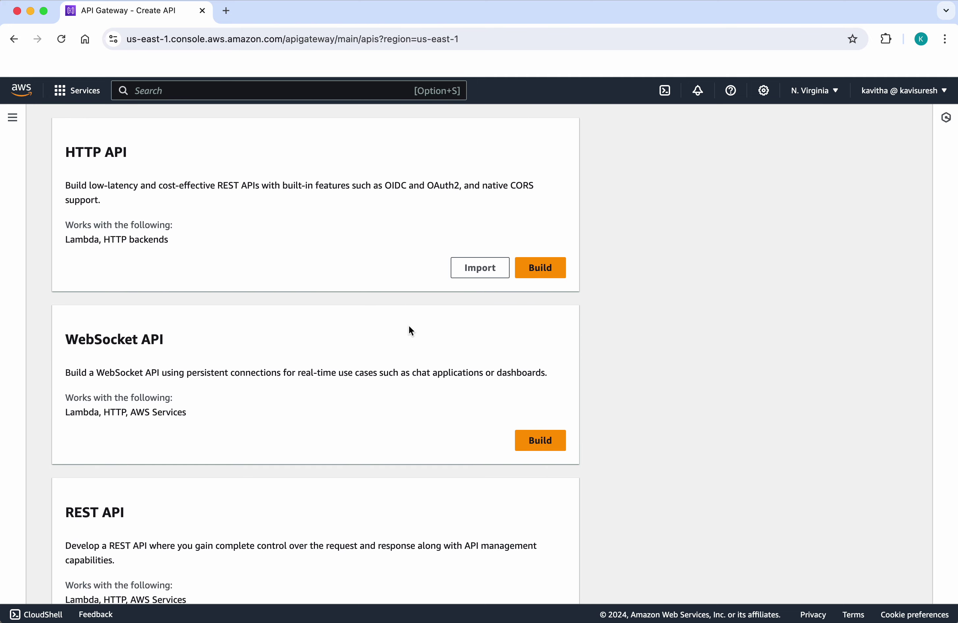
scroll(409, 331, "down", 7)
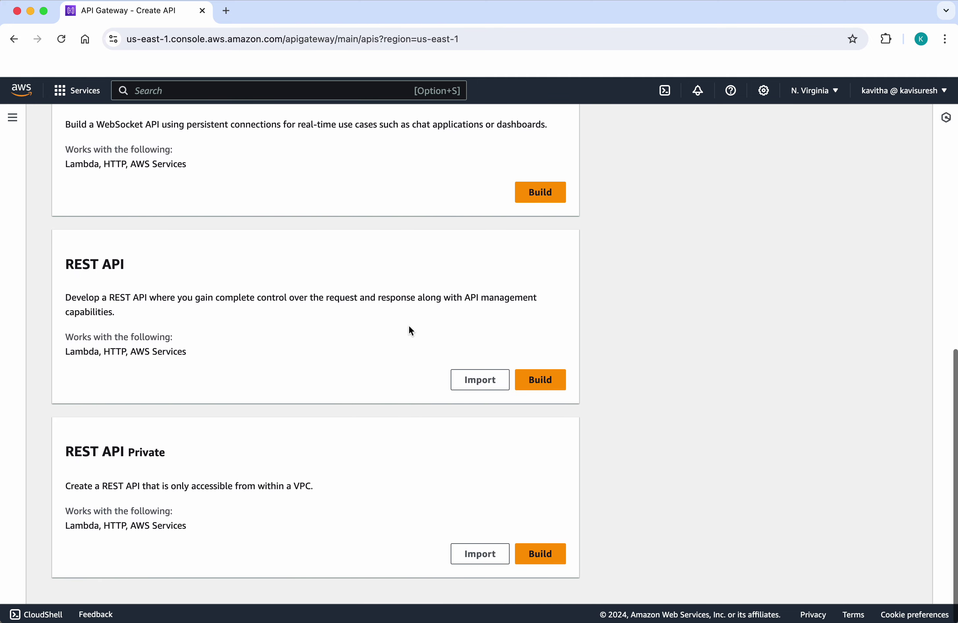
scroll(411, 331, "up", 2)
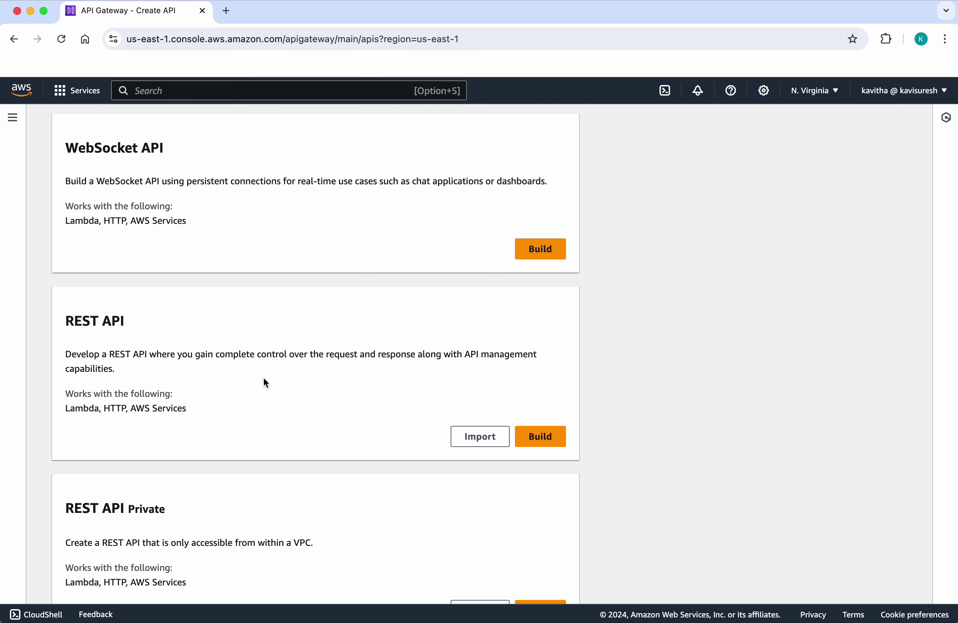
left_click(551, 441)
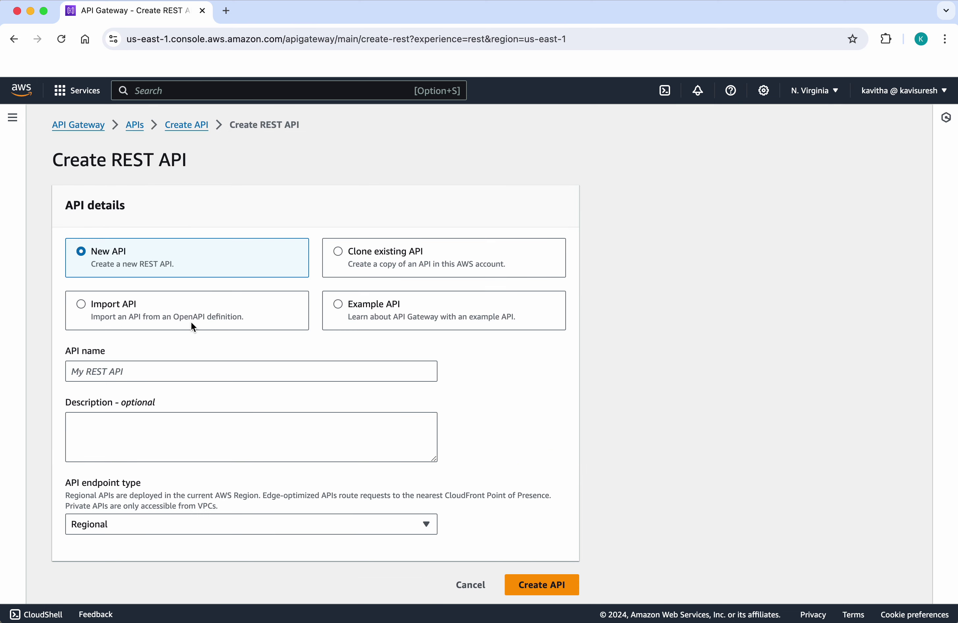
Step: Create a new REST API named HelloAPI with the Regional endpoint type
left_click(155, 371)
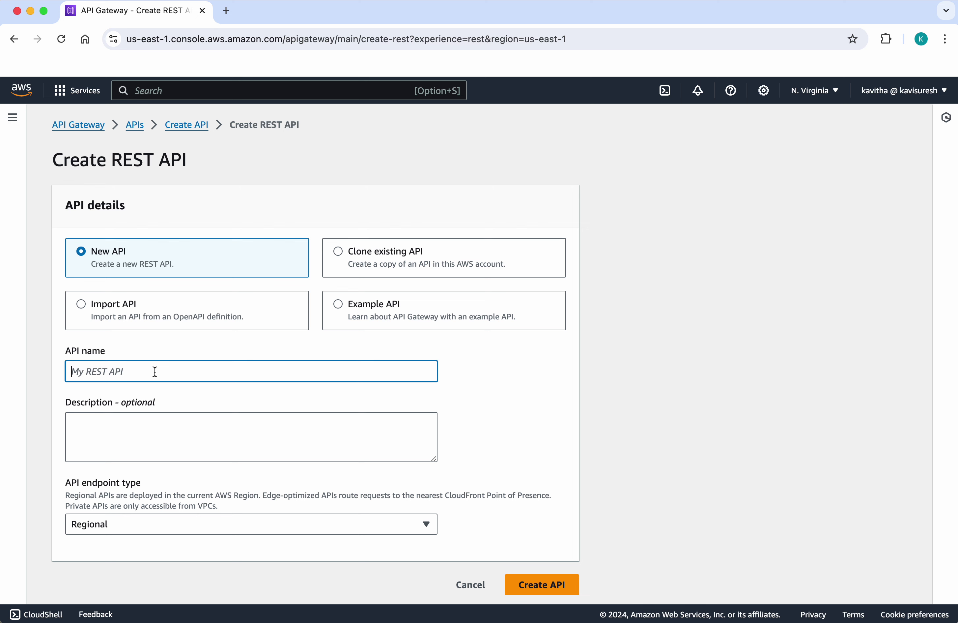
type("HelloAPI")
scroll(225, 486, "down", 1)
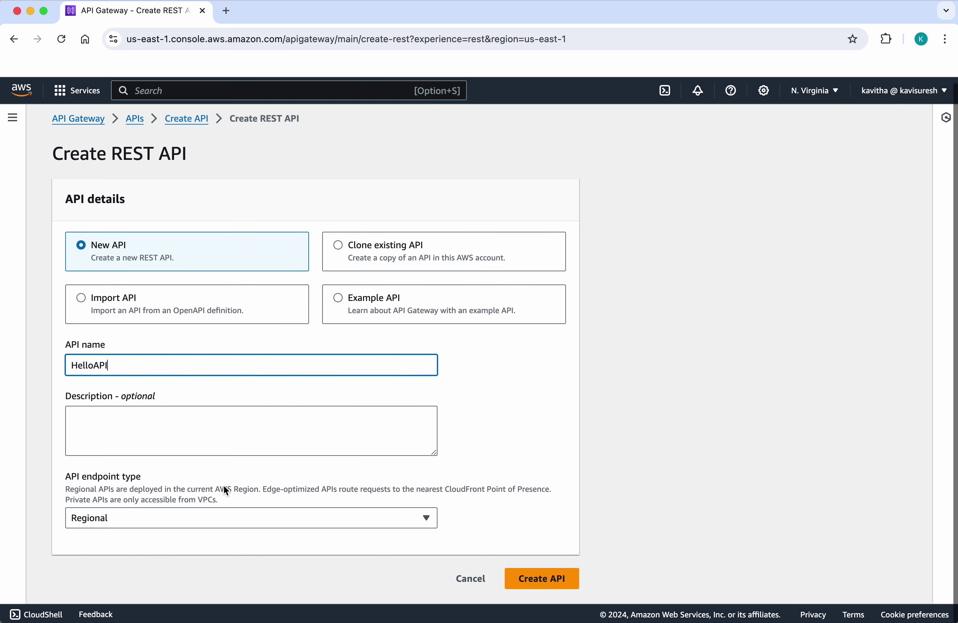
left_click(232, 520)
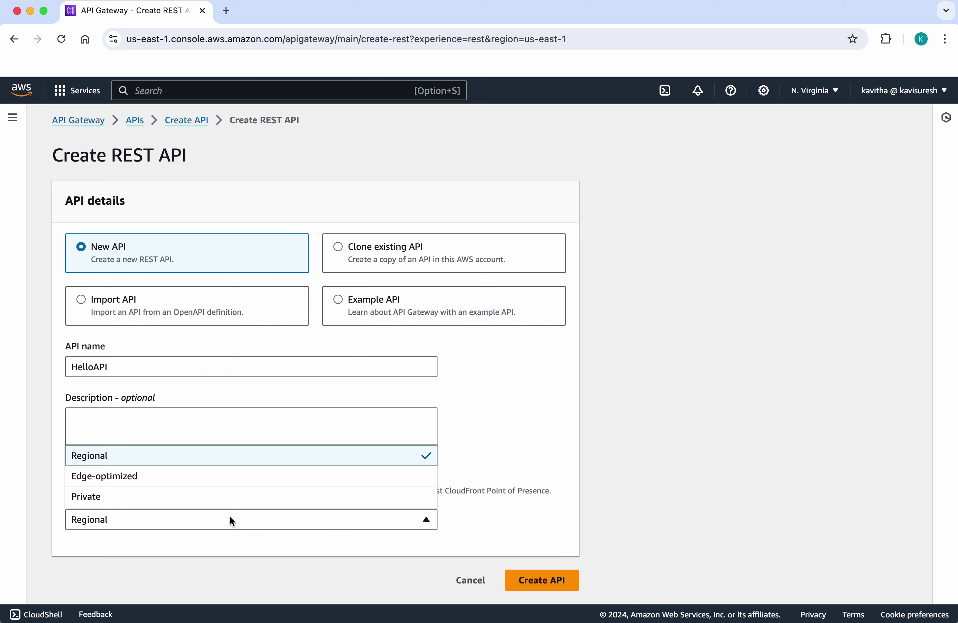
left_click(230, 521)
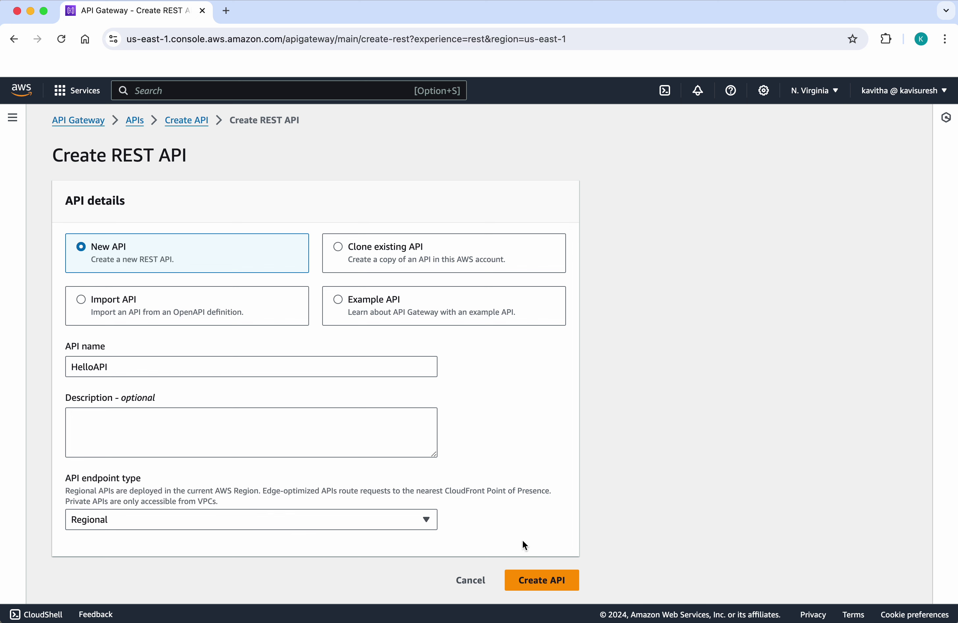
left_click(542, 580)
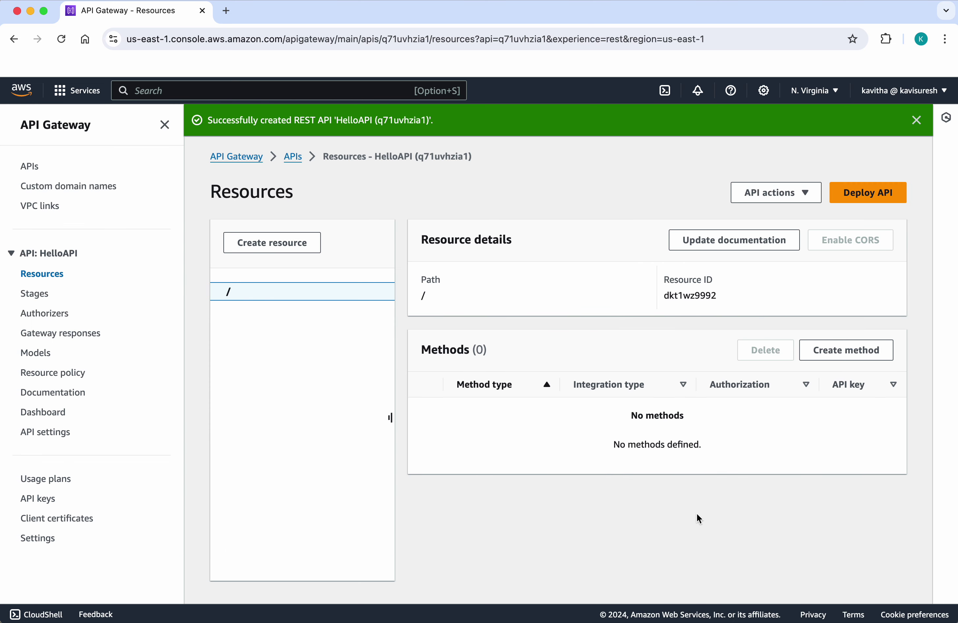
Step: Start a new method on the root resource of HelloAPI and set its method type to GET
left_click(838, 353)
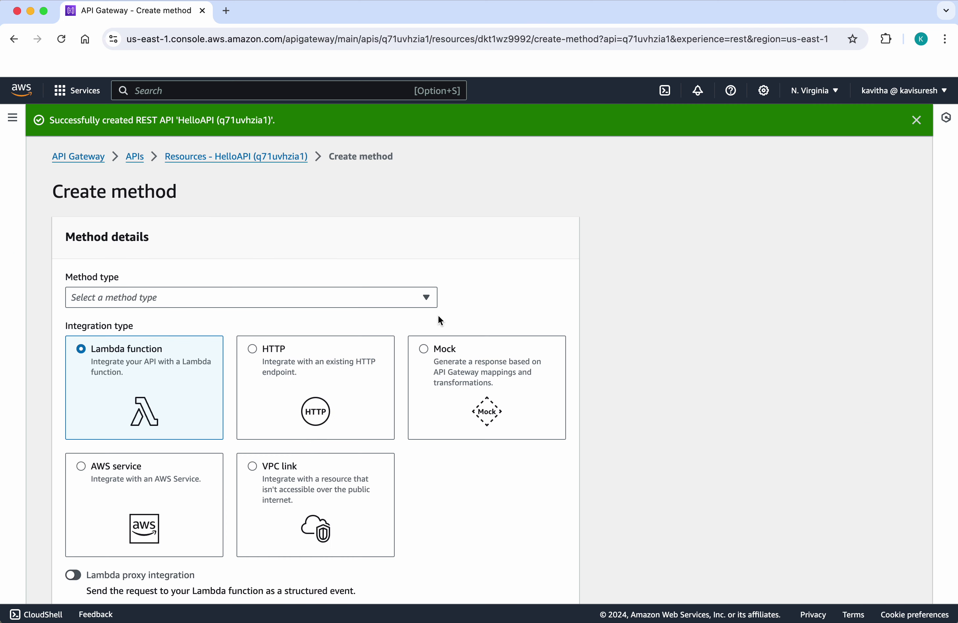
left_click(426, 298)
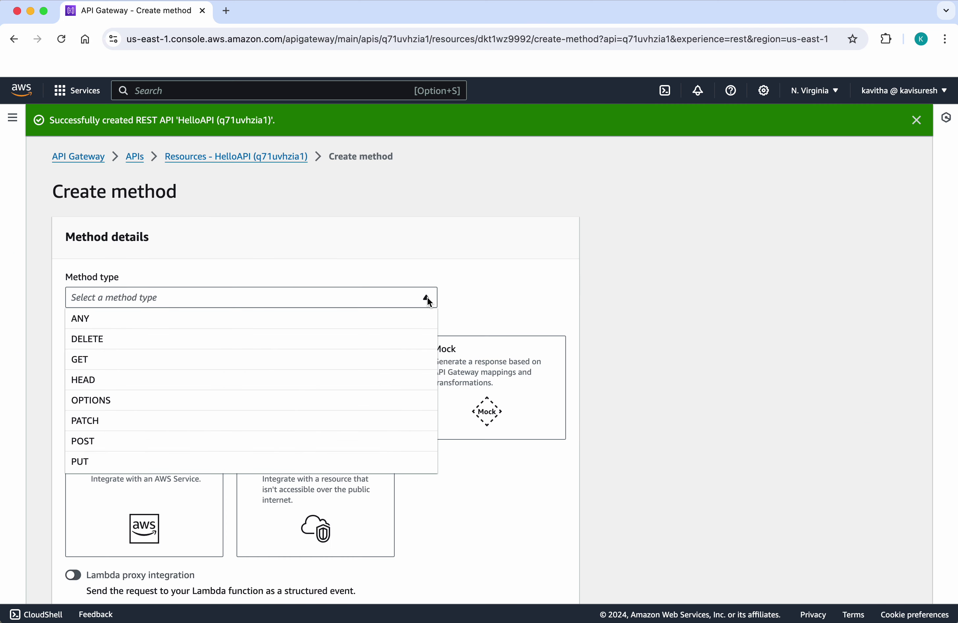
left_click(280, 360)
scroll(544, 381, "down", 3)
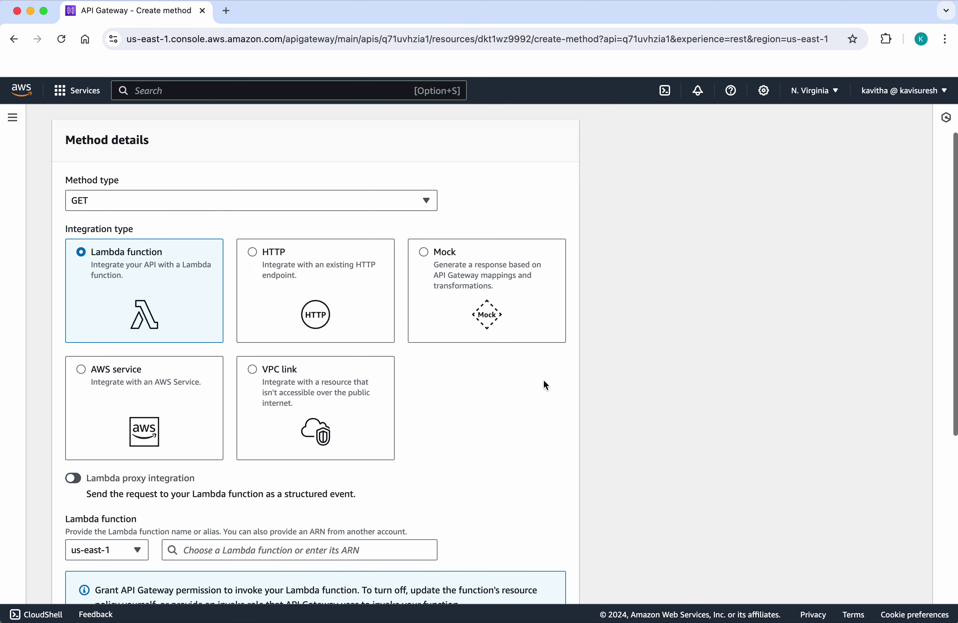
Step: Integrate the GET method with the helloFunction Lambda function in us-east-1, keeping the default timeout, and create the method
scroll(194, 362, "down", 5)
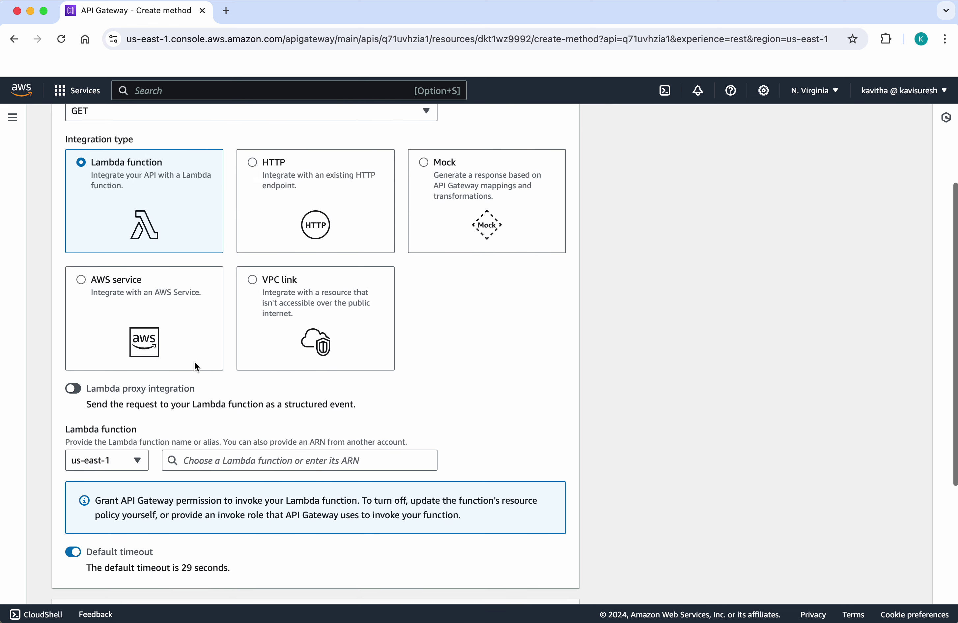
left_click(195, 394)
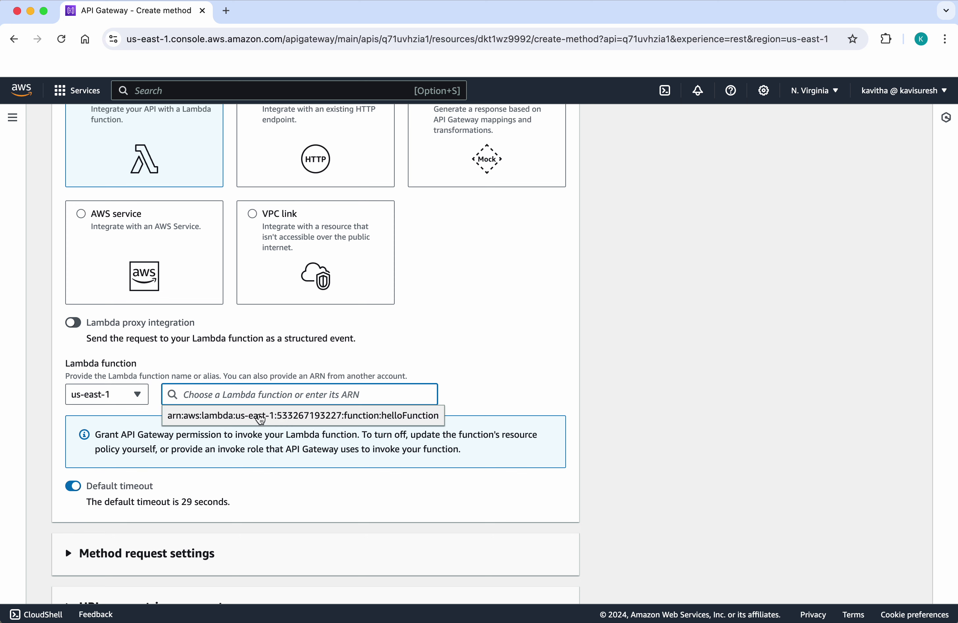
left_click(261, 420)
scroll(392, 533, "down", 2)
scroll(394, 534, "down", 3)
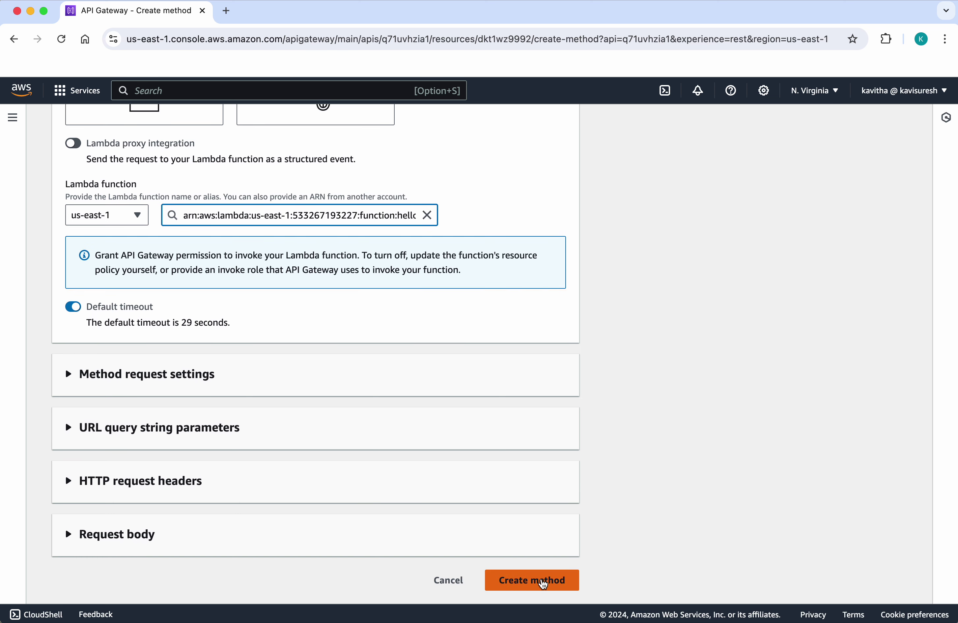
left_click(549, 580)
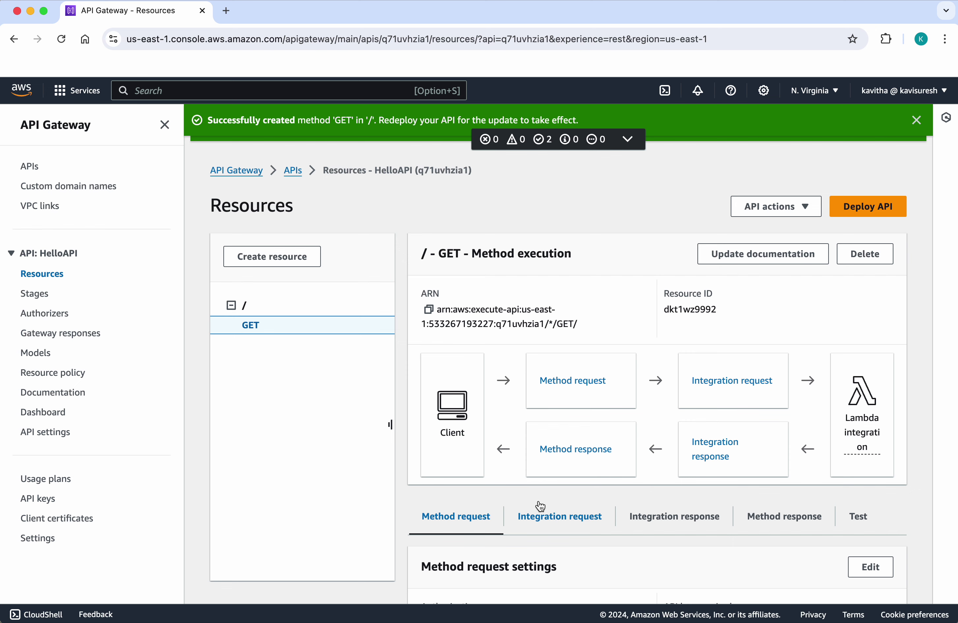
scroll(540, 506, "down", 3)
scroll(538, 501, "up", 2)
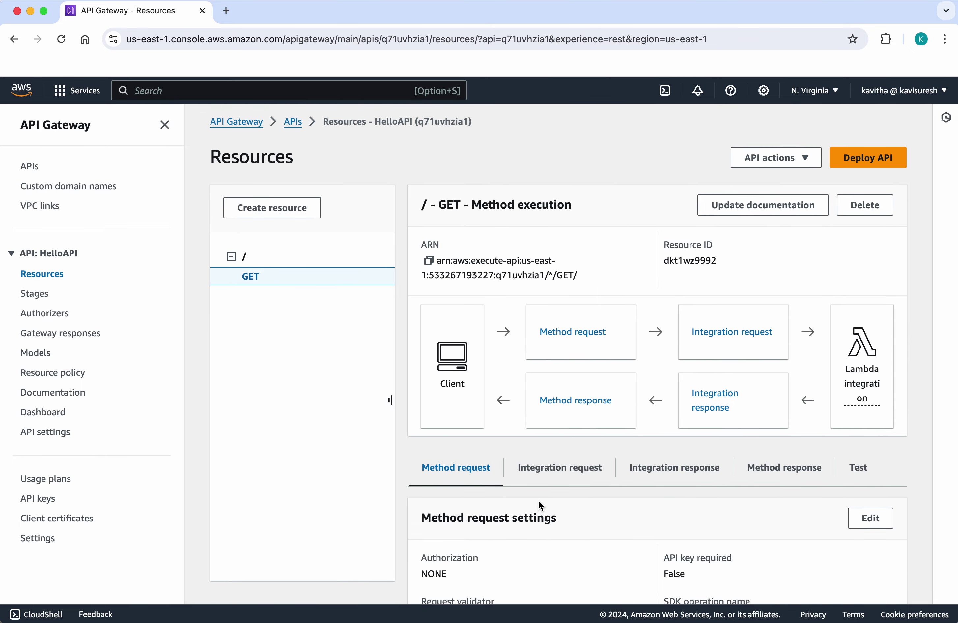
scroll(538, 500, "up", 1)
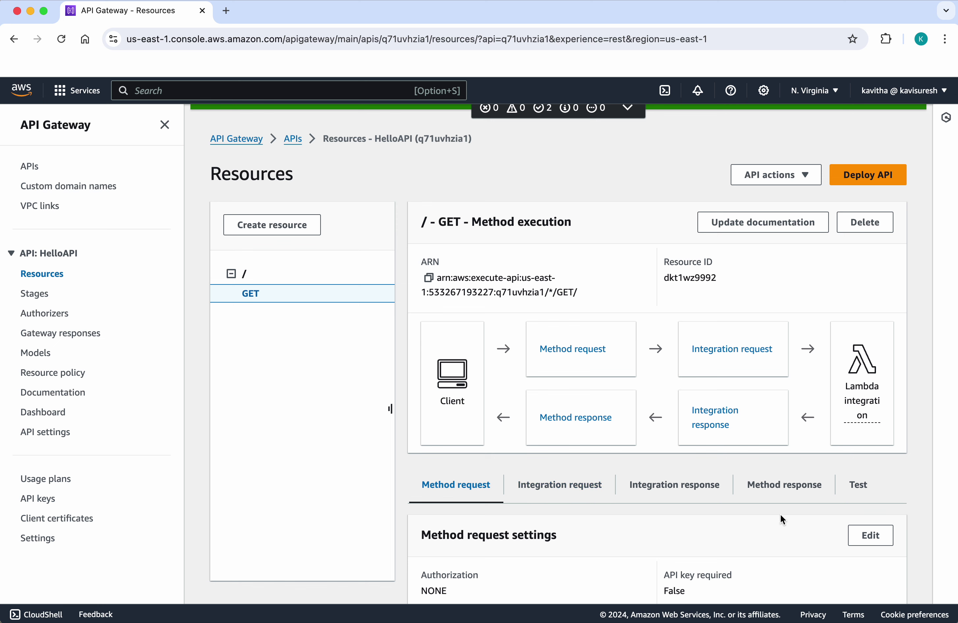
Step: Run a test call of the root GET method without query strings or headers
left_click(856, 493)
scroll(740, 553, "down", 2)
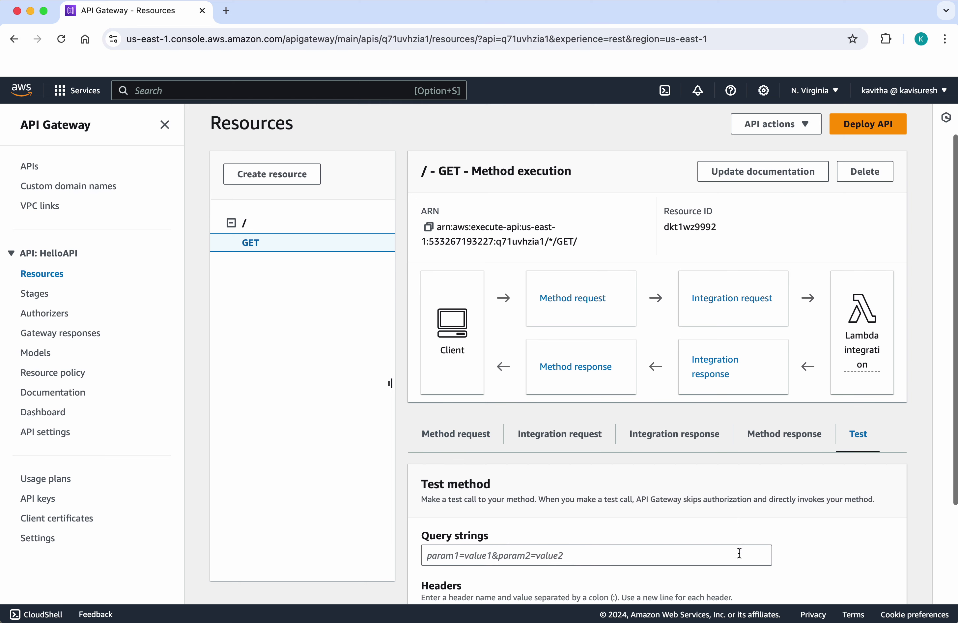
scroll(740, 553, "down", 5)
left_click(450, 560)
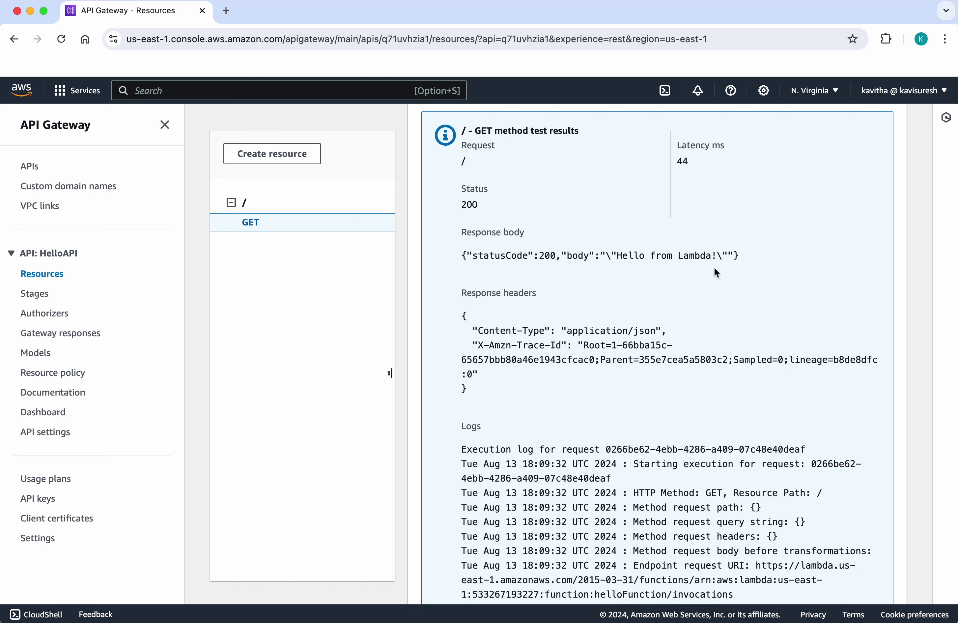
Step: Deploy HelloAPI to a new stage named Test, leaving the deployment description empty
scroll(714, 267, "up", 15)
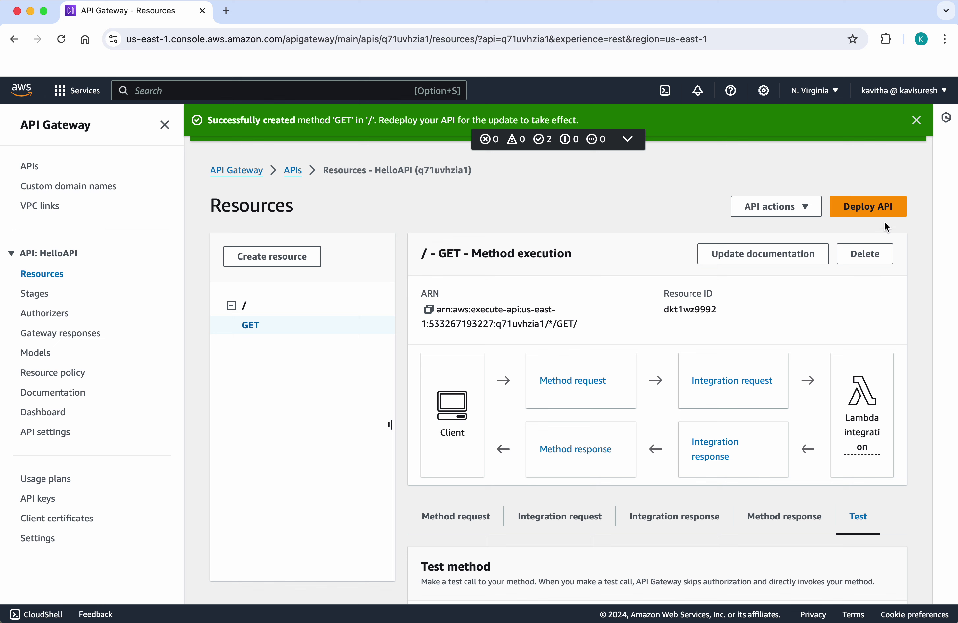
left_click(879, 213)
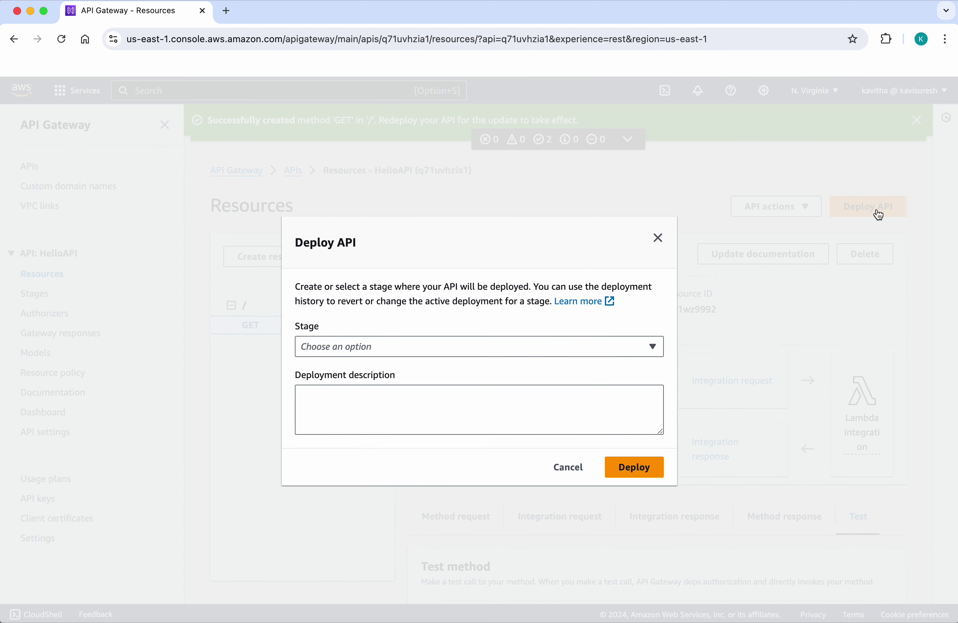
left_click(652, 347)
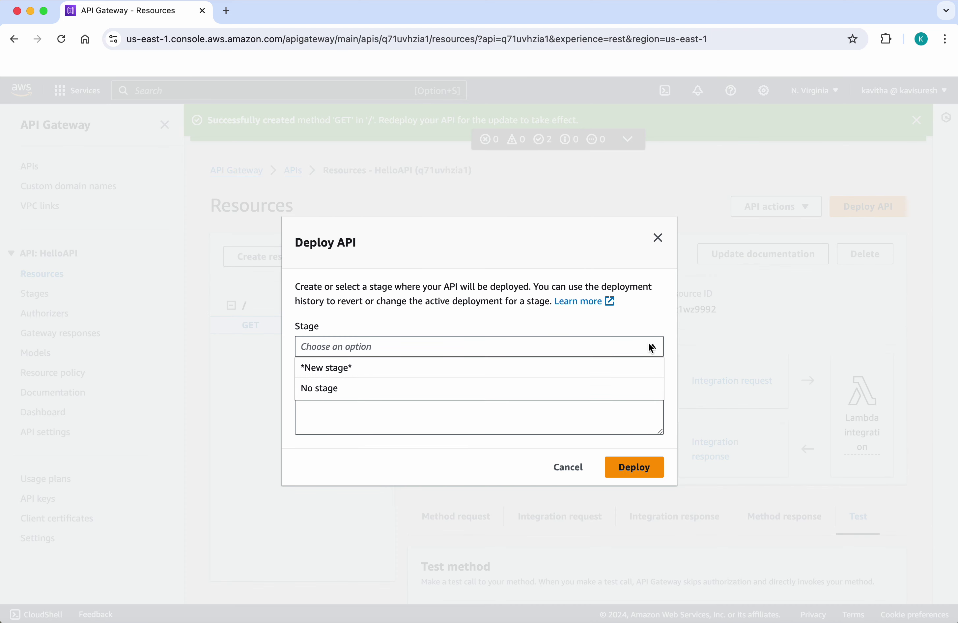
left_click(546, 374)
left_click(392, 341)
type("Test")
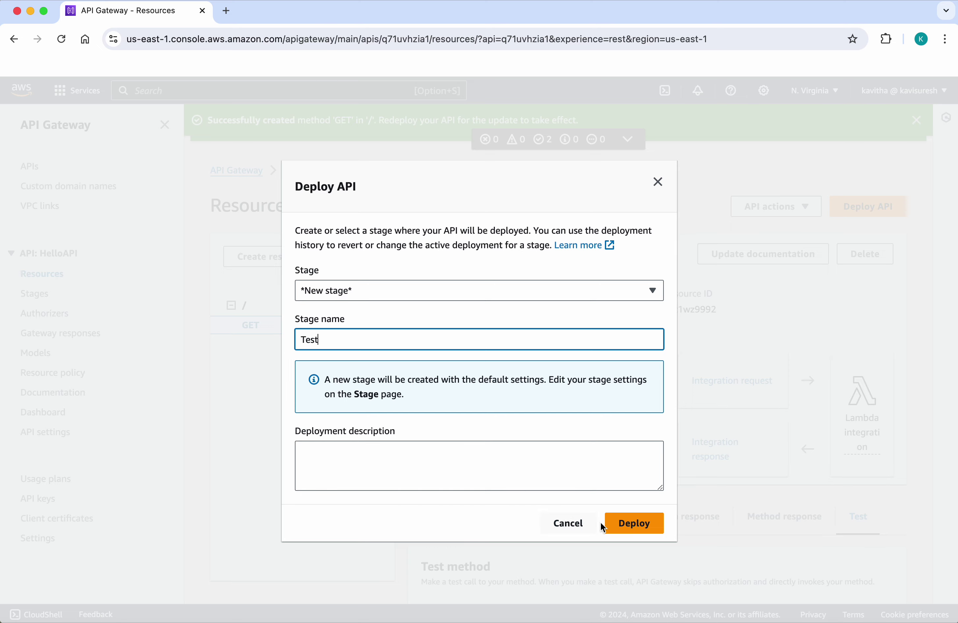
left_click(625, 527)
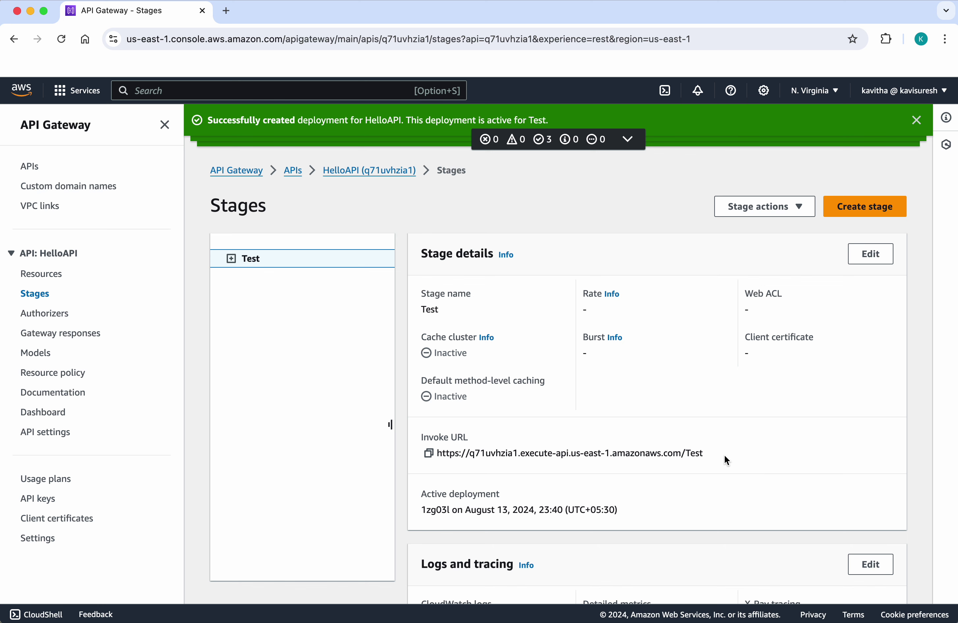
Step: Copy the Test stage's invoke URL and load it in a new browser tab
left_click(427, 453)
left_click(226, 14)
key("super+v")
key("Return")
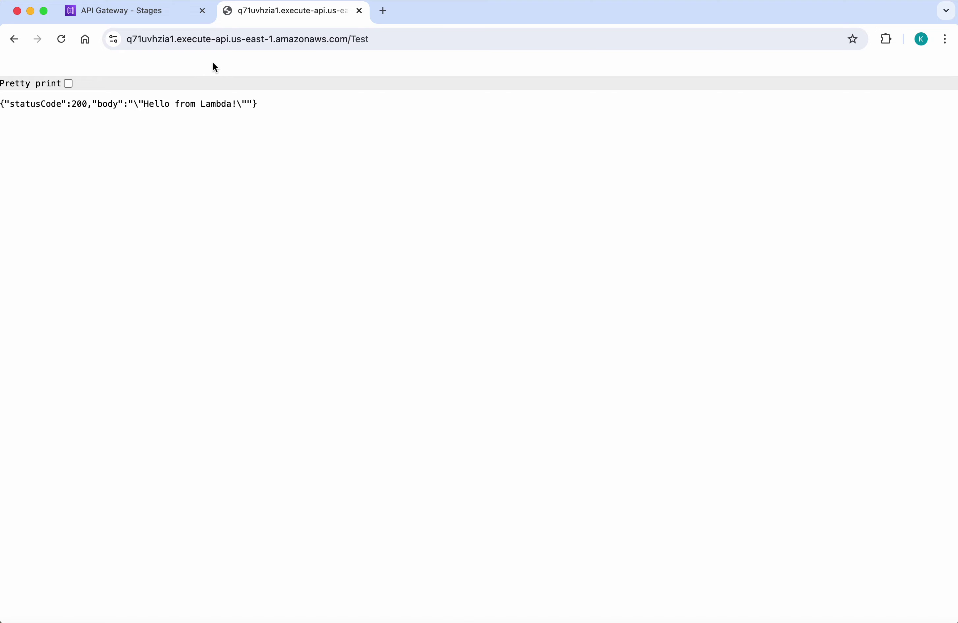
Step: Return to the API's stages and delete the Test stage, entering "confirm" to approve the deletion
left_click(143, 13)
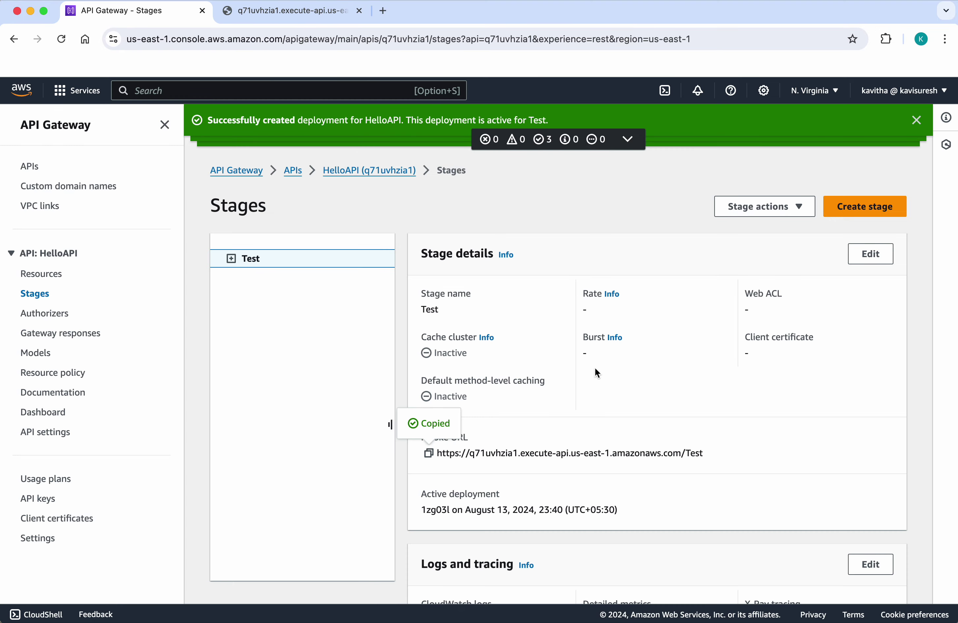
left_click(796, 207)
left_click(768, 288)
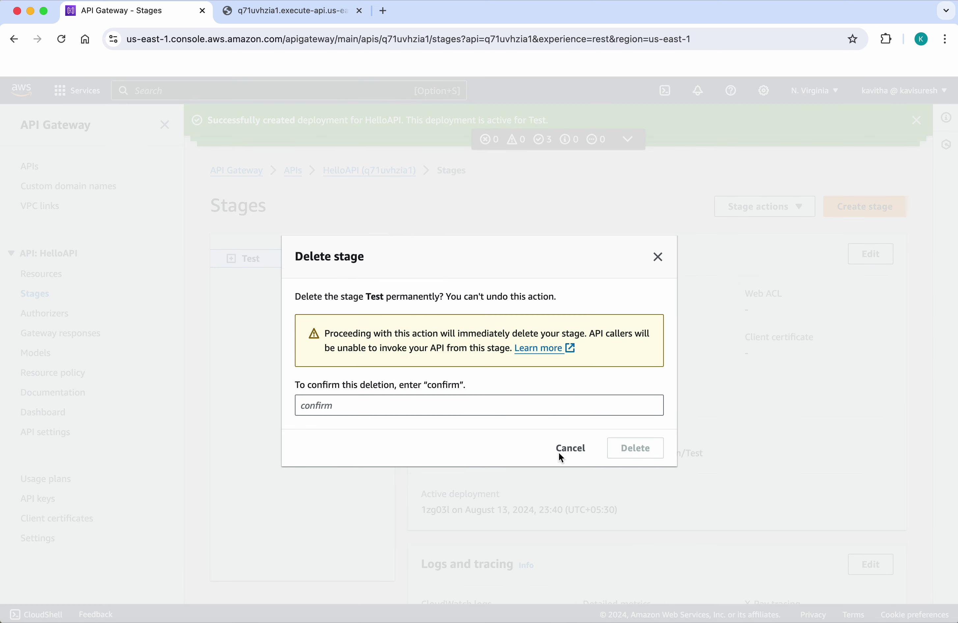
left_click(421, 407)
type("confirm")
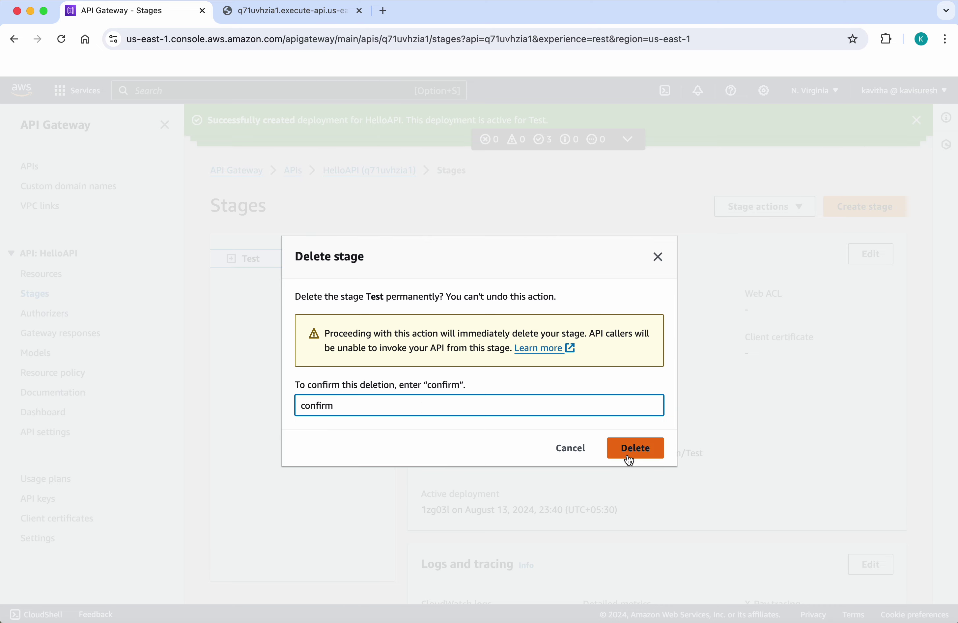
left_click(630, 457)
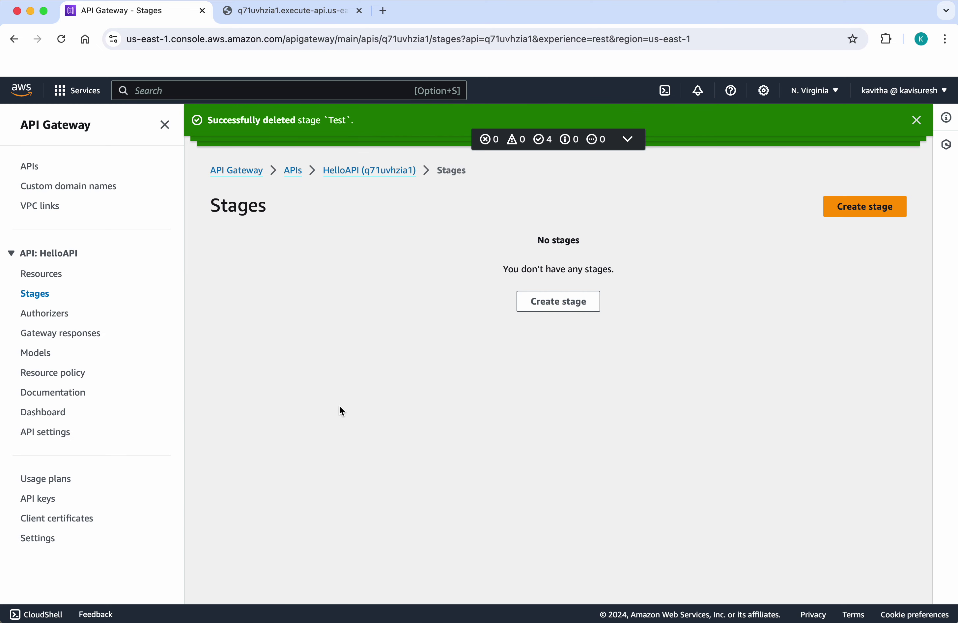
Step: Delete HelloAPI from the list of APIs, entering "confirm" to approve the deletion
left_click(293, 171)
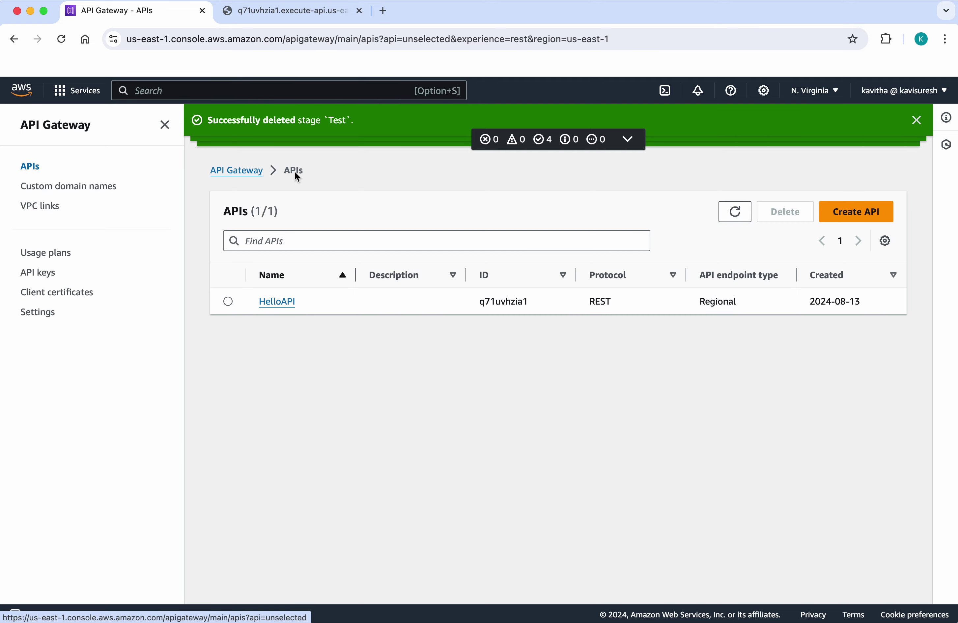
left_click(229, 302)
left_click(789, 213)
left_click(441, 406)
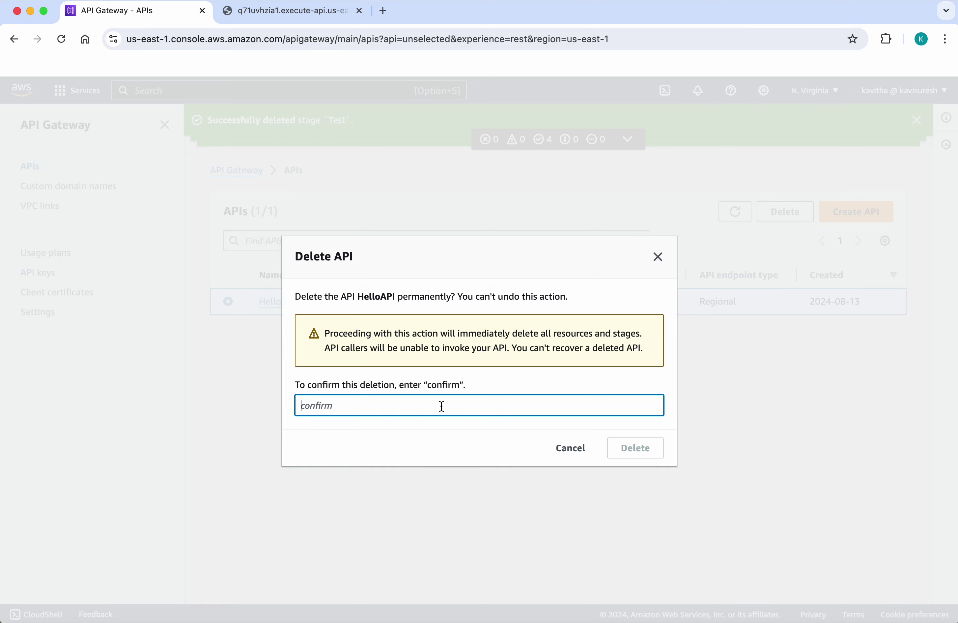
type("confirm")
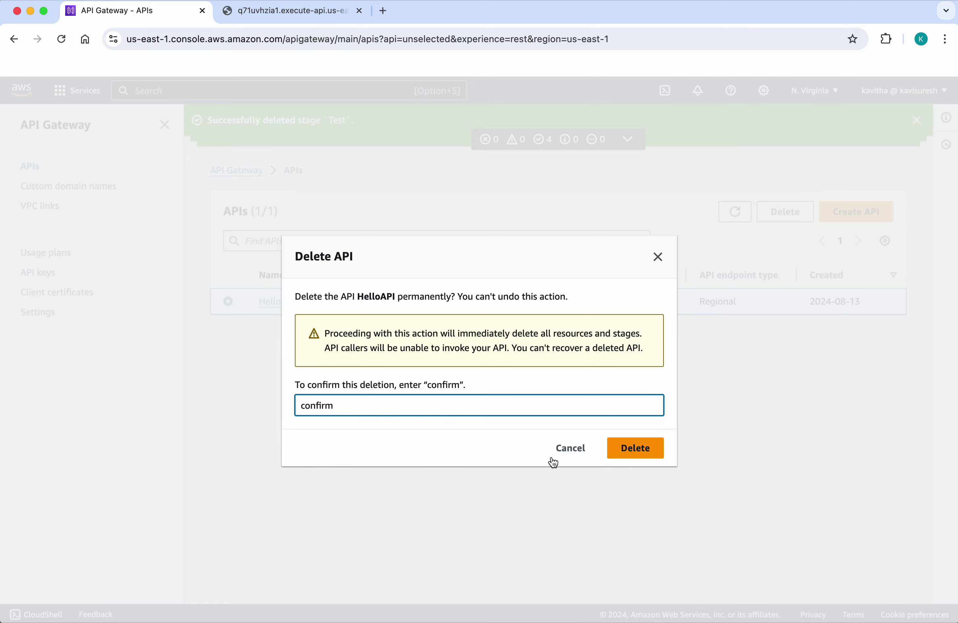
left_click(637, 449)
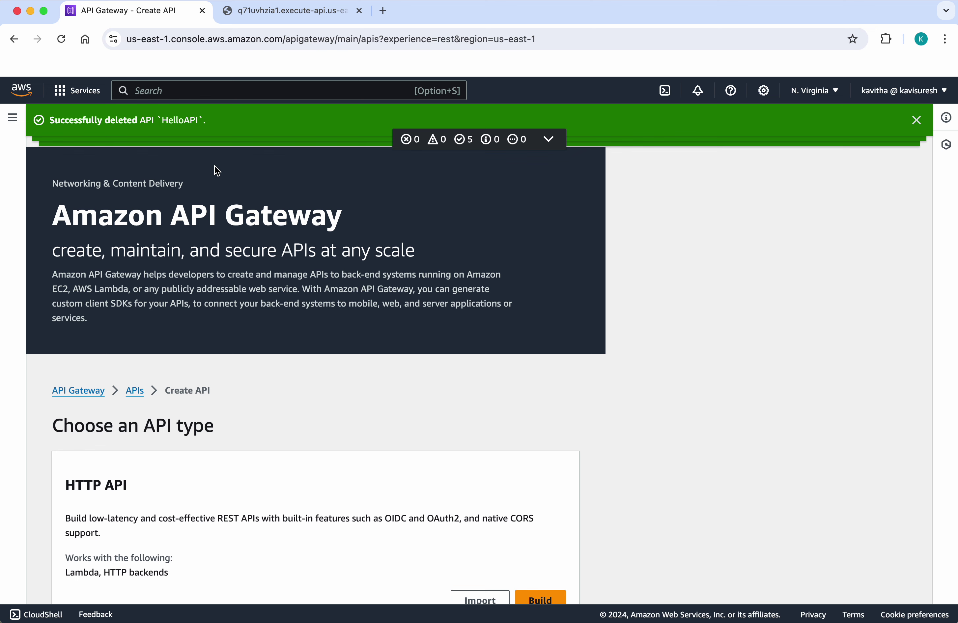
Step: Switch to the Lambda service and delete helloFunction, entering "delete" to approve the deletion
type("lam")
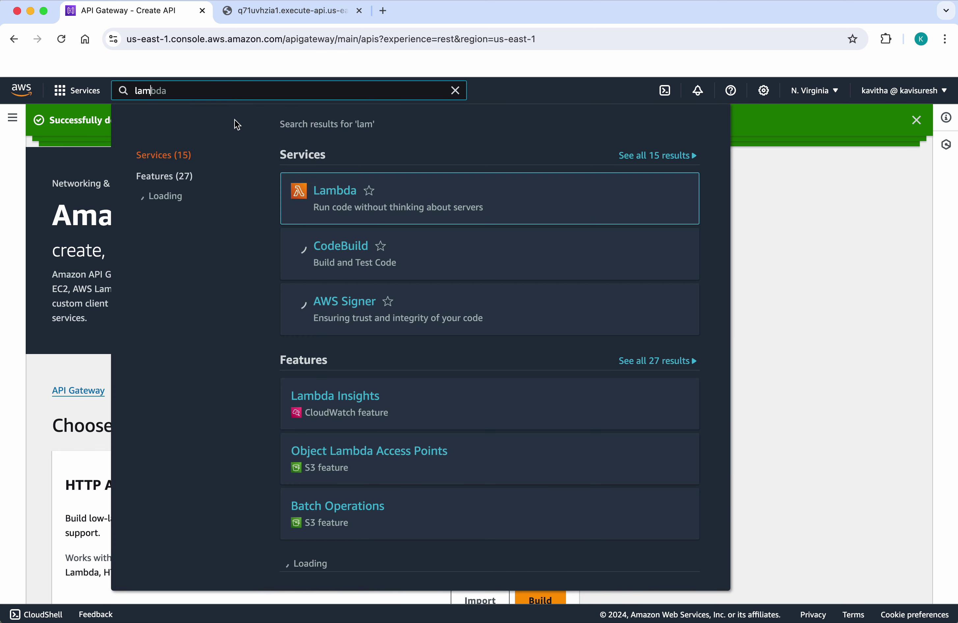
left_click(335, 194)
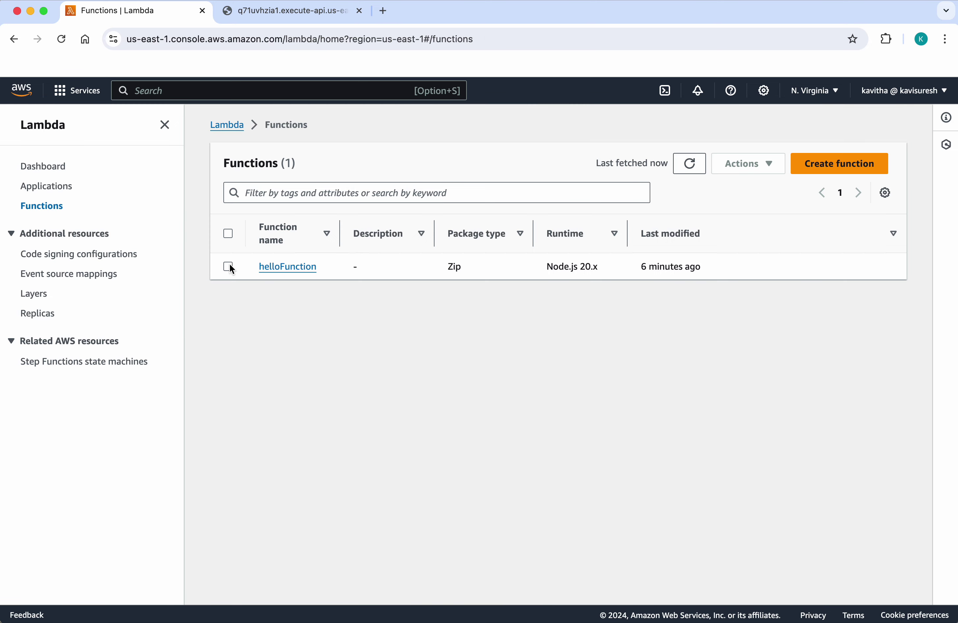
left_click(228, 265)
left_click(766, 170)
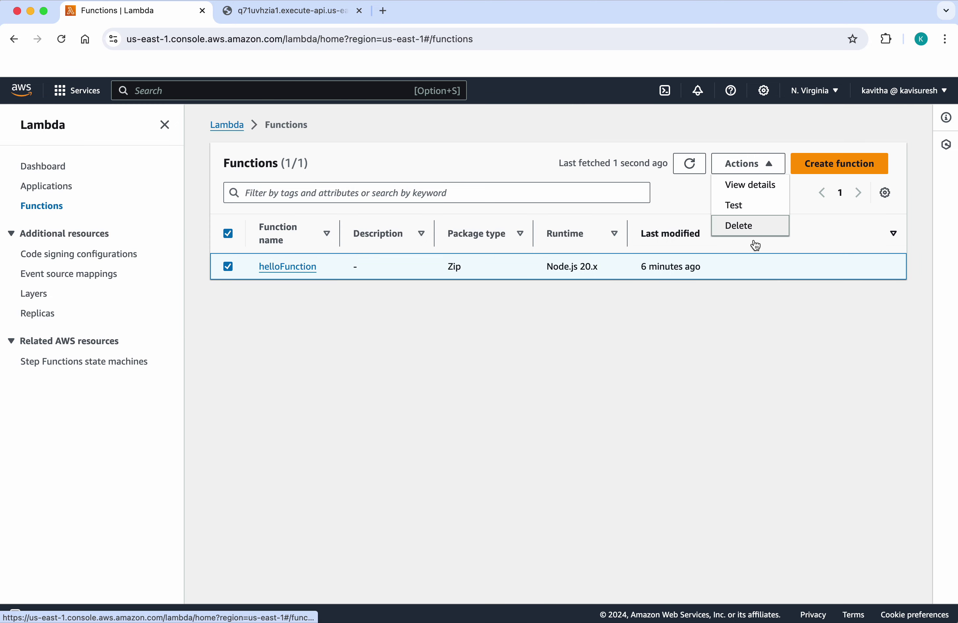
left_click(754, 229)
left_click(507, 423)
type("delete")
left_click(713, 465)
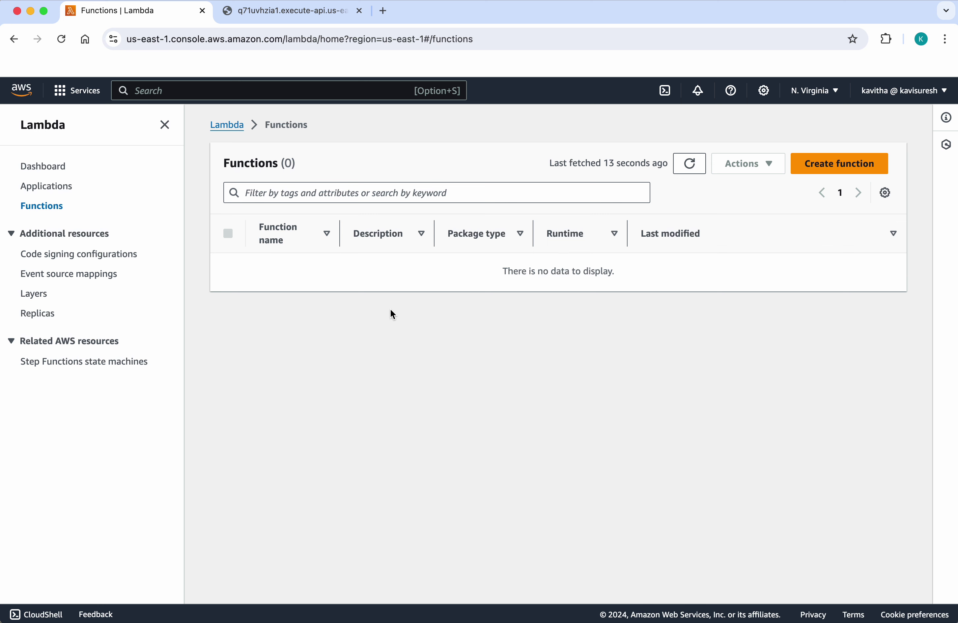
Step: Switch to CloudWatch and delete the /aws/lambda/helloFunction log group
left_click(180, 92)
type("cloudw")
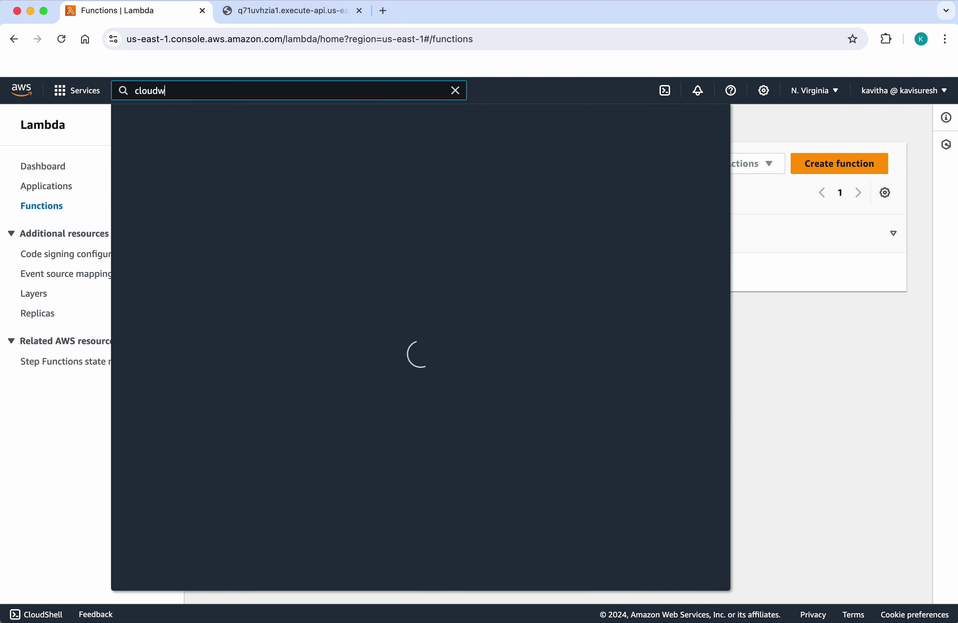
type("atch")
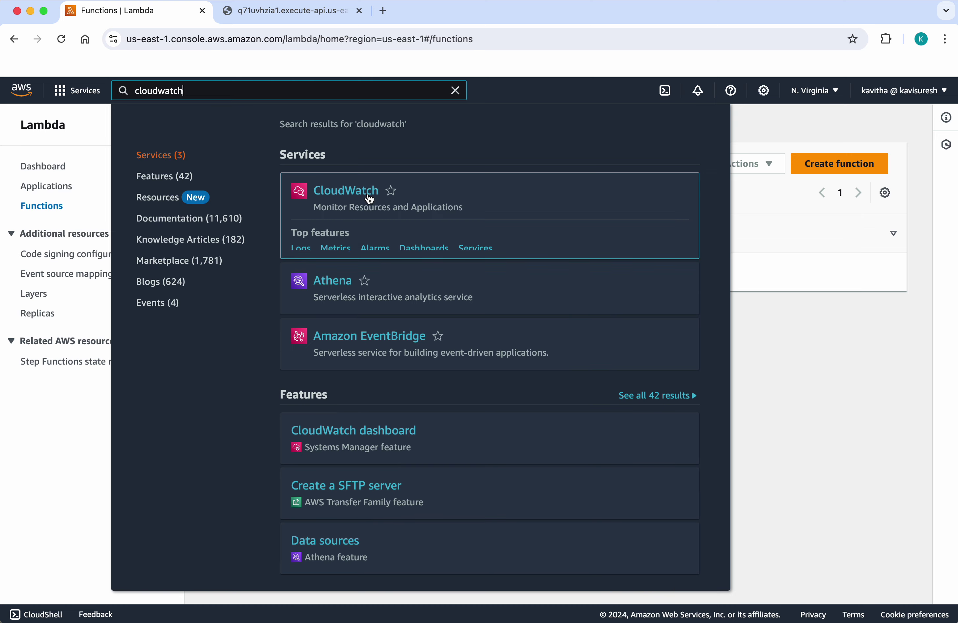
left_click(369, 192)
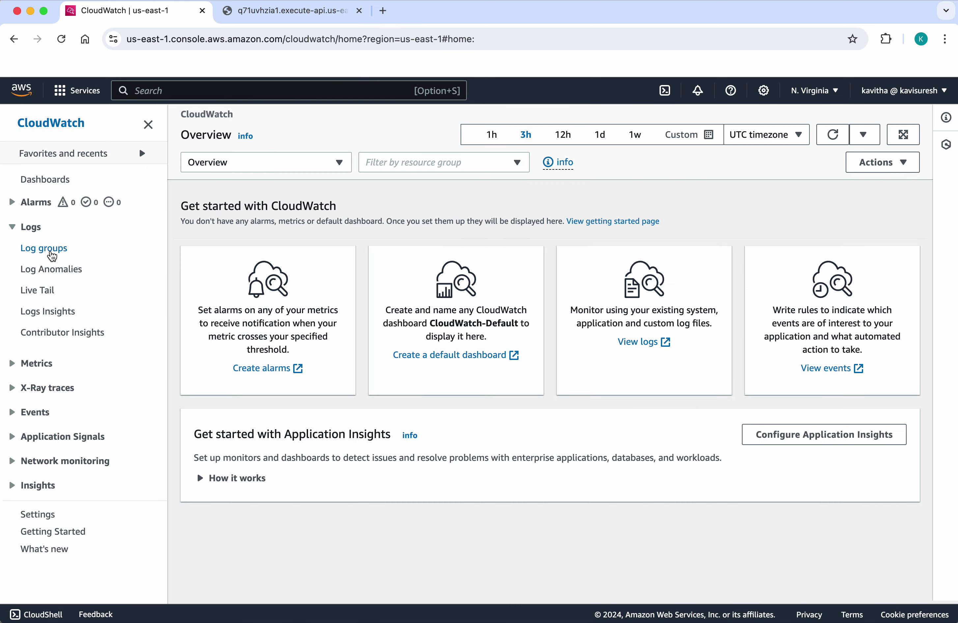
left_click(52, 250)
left_click(211, 269)
left_click(554, 166)
left_click(555, 186)
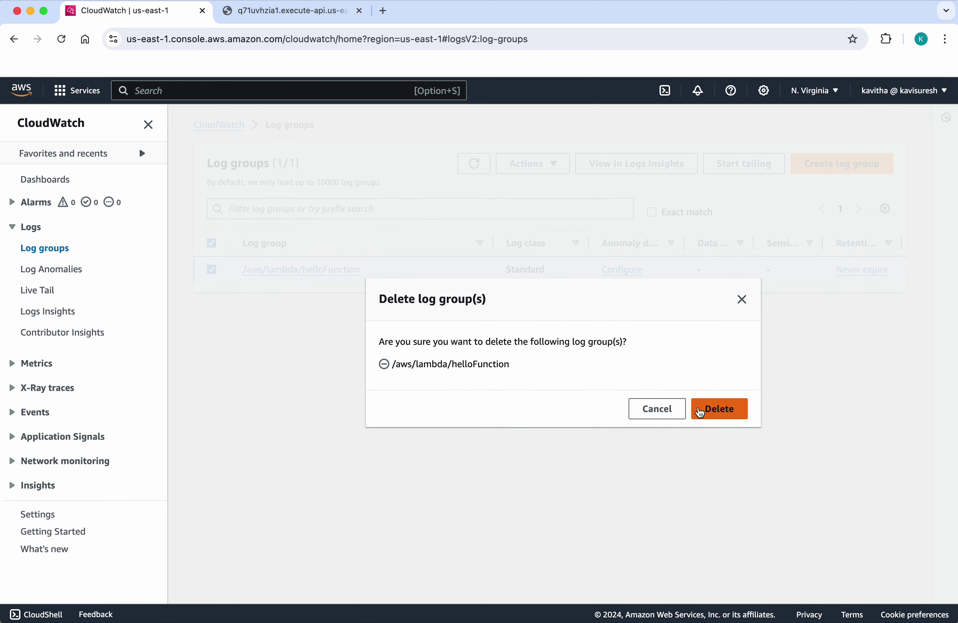
left_click(703, 412)
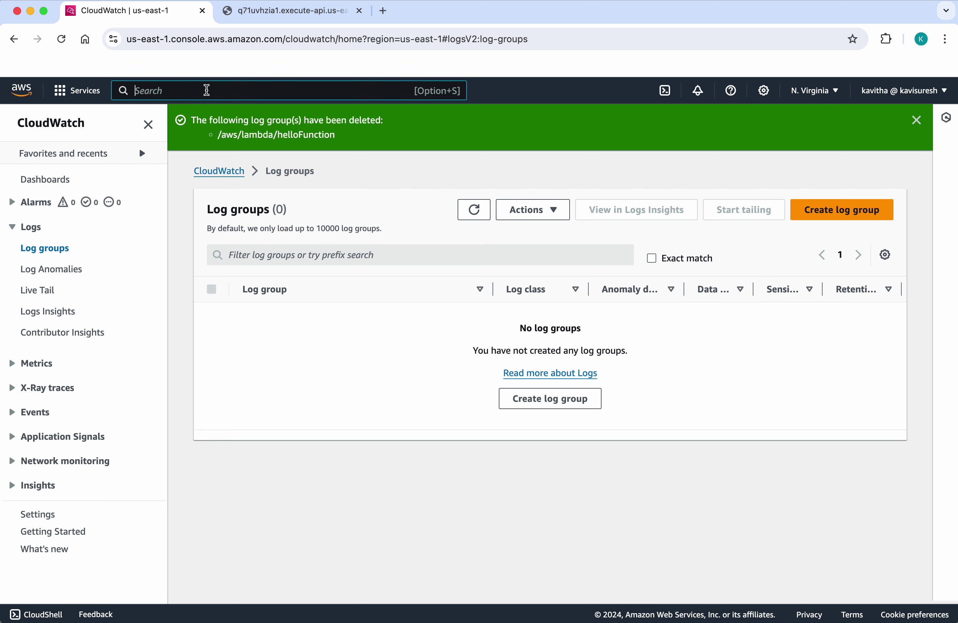
Step: Search the console for roles, switch to the IAM service and open its list of roles
left_click(207, 90)
type("role")
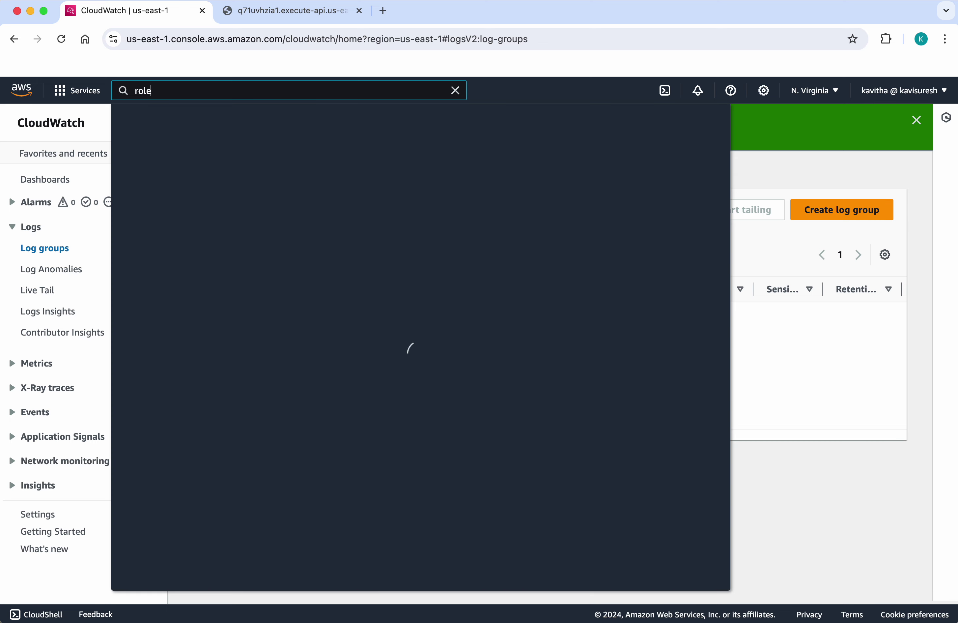
type("s")
mouse_move(320, 198)
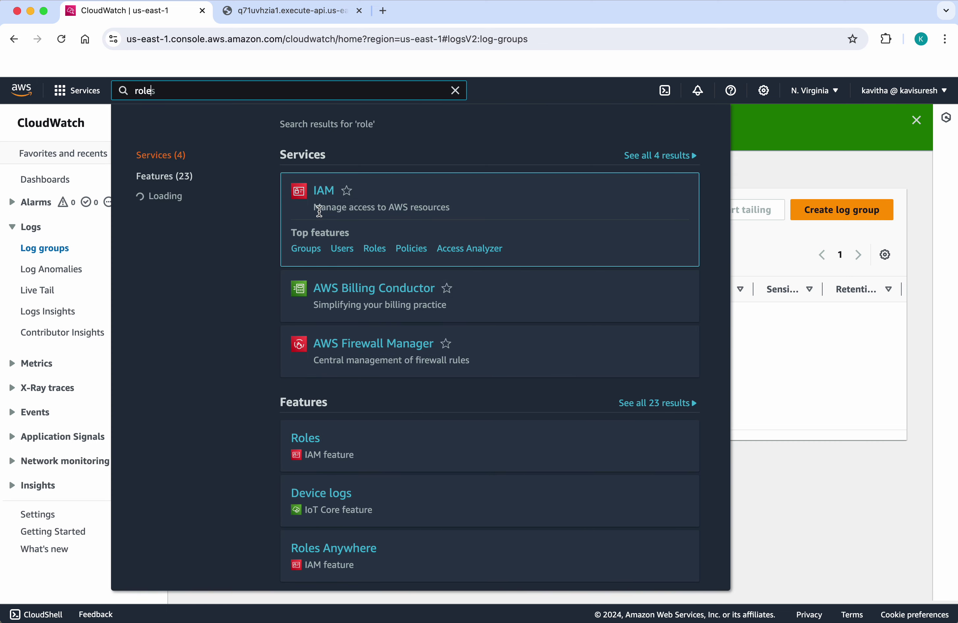
left_click(324, 193)
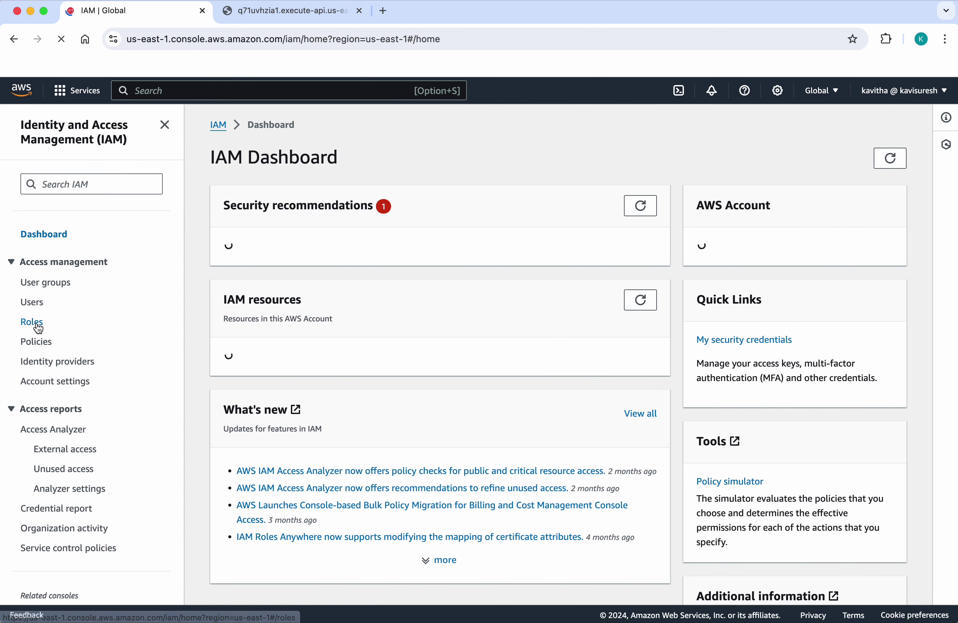
left_click(36, 324)
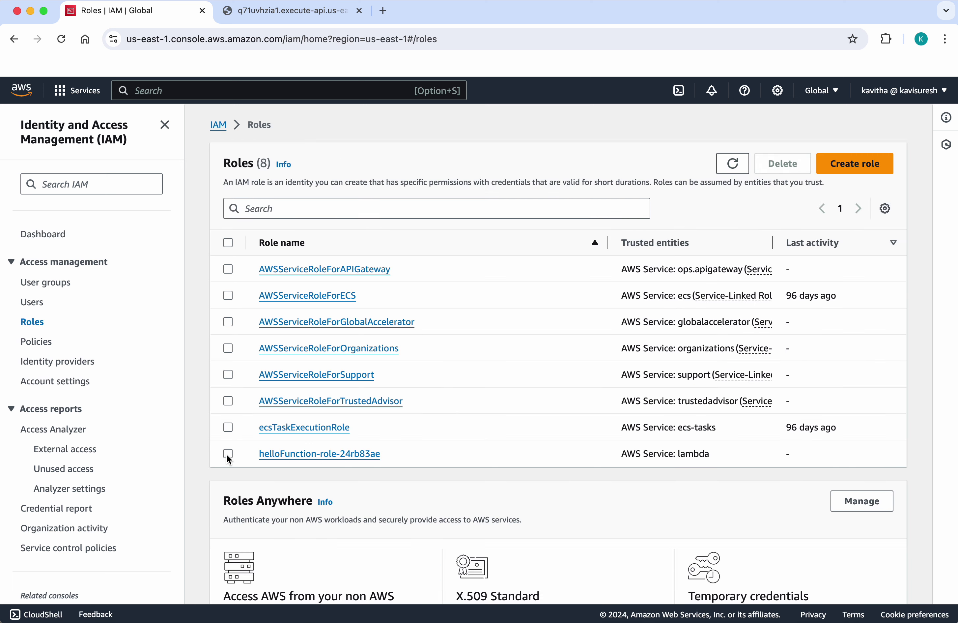
Step: Delete the helloFunction-role-24rb83ae role, copying its name into the confirmation field
left_click(229, 454)
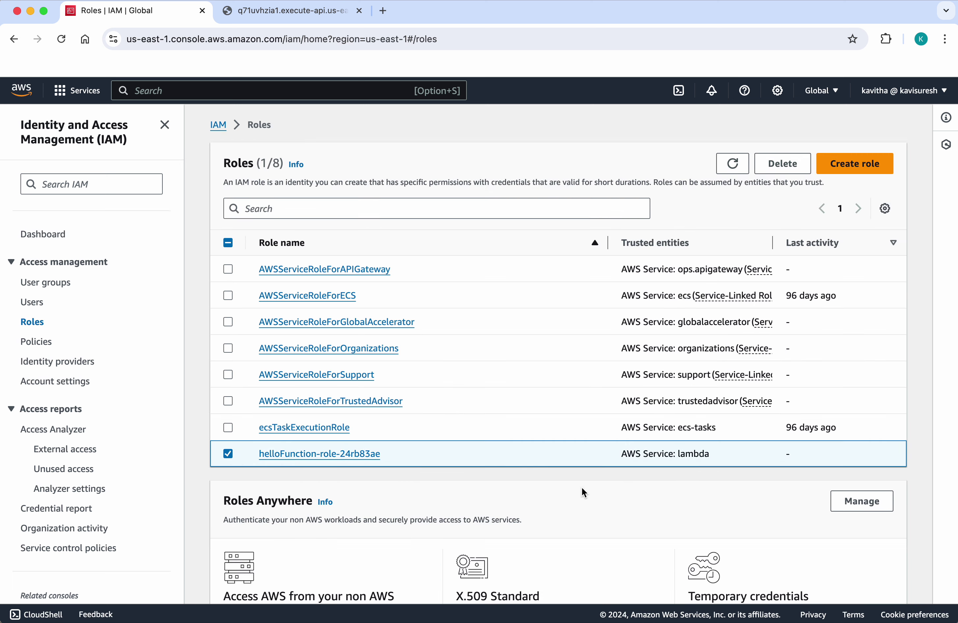
left_click(782, 164)
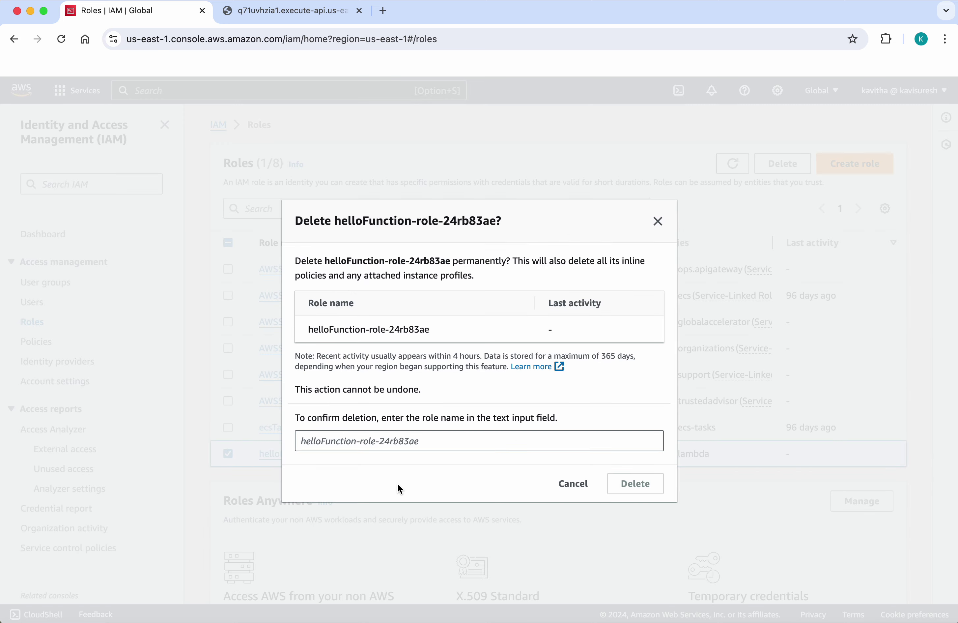
left_click_drag(430, 329, 308, 334)
key("super+c")
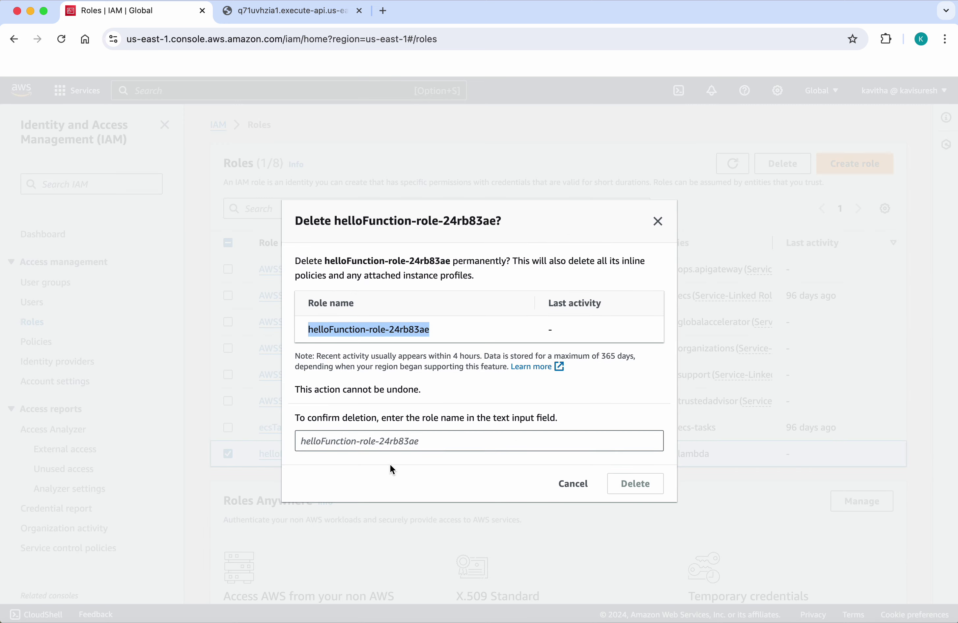
left_click(388, 441)
key("super+v")
left_click(650, 491)
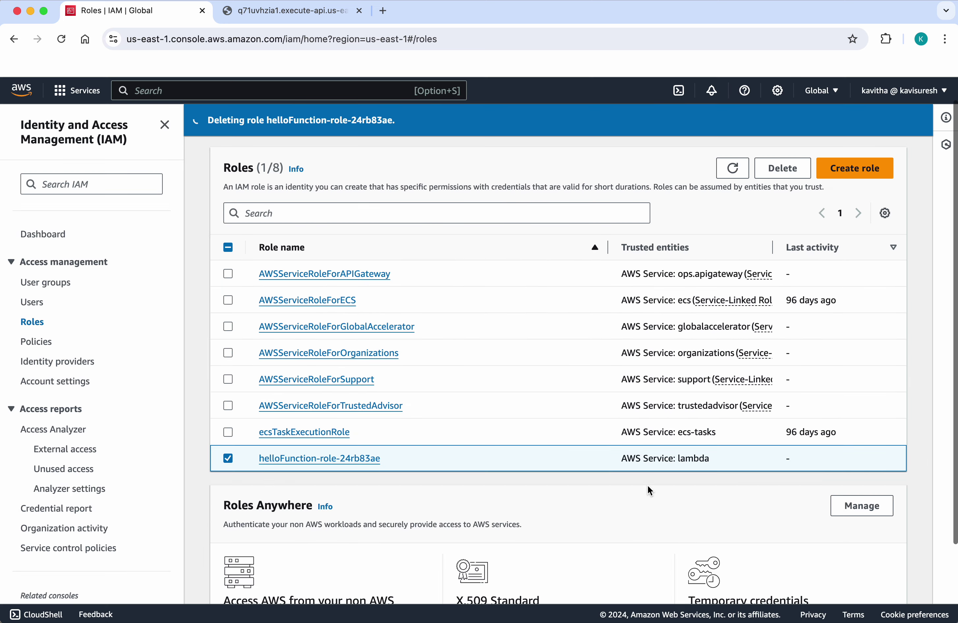